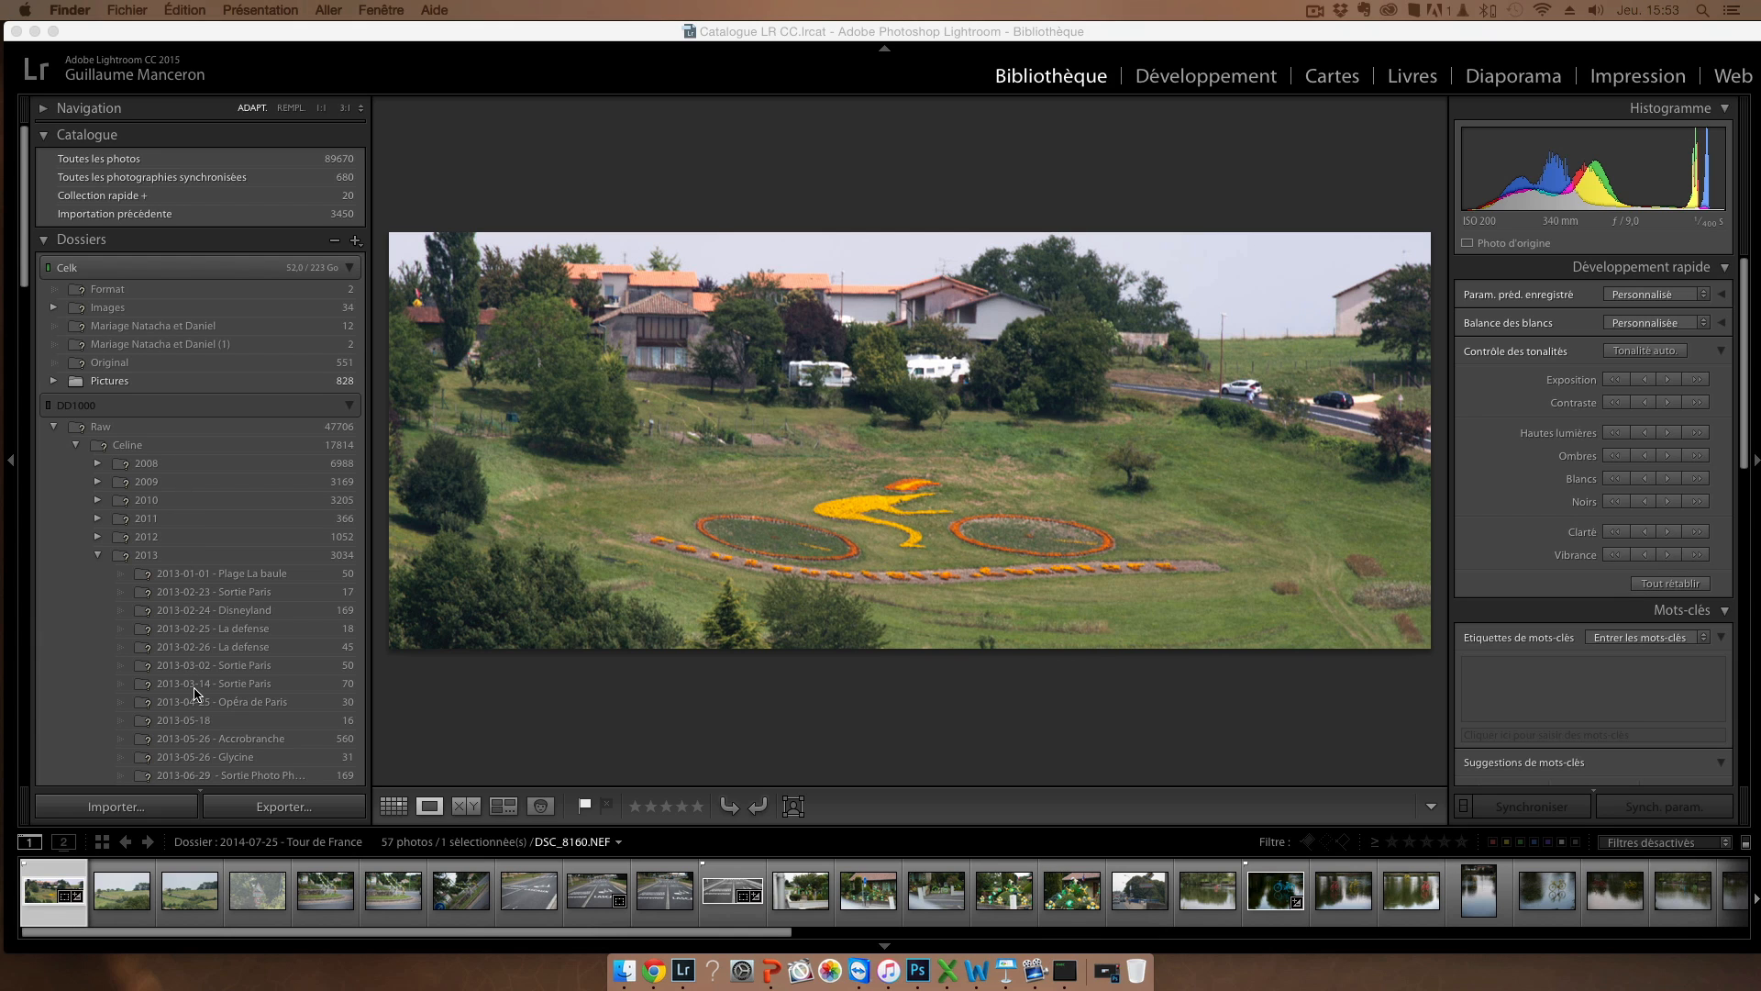
Step: Rename the folder 2014-07-25 - Tour de France under Macintosh HD's Commun/2014 as "2014-07-25 - Tour de France - test Lightroom"
scroll(198, 694, down, 5)
scroll(198, 694, down, 11)
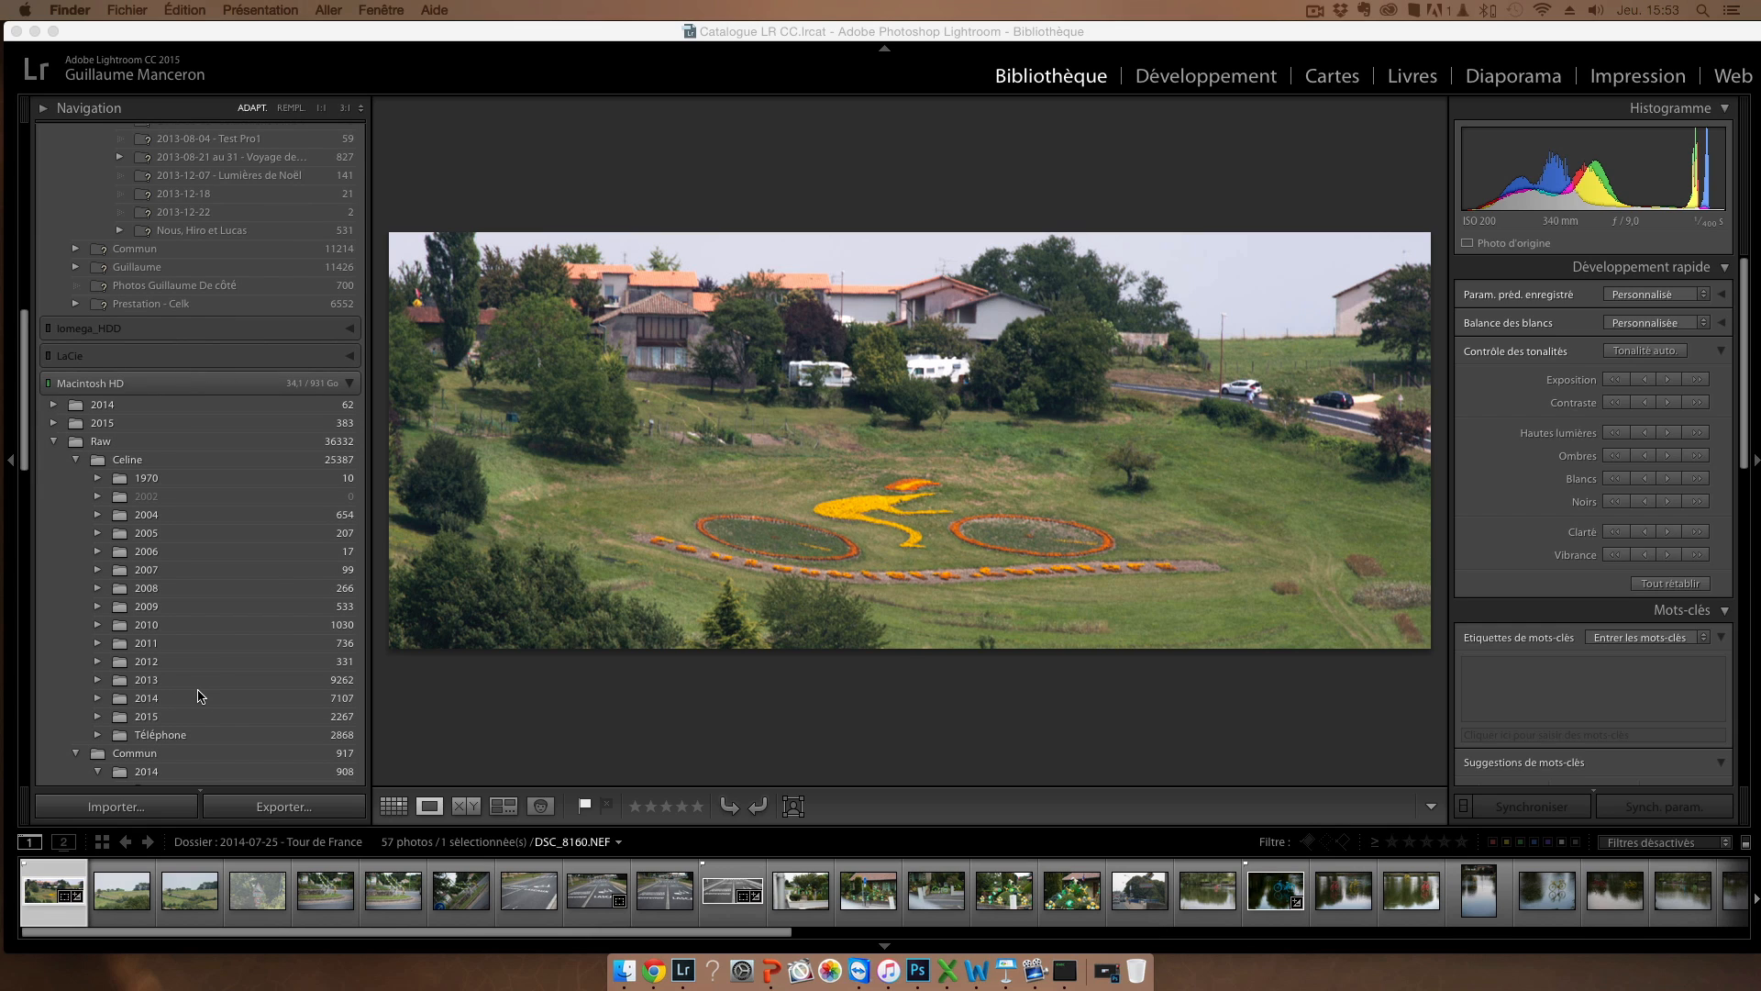
scroll(198, 696, down, 4)
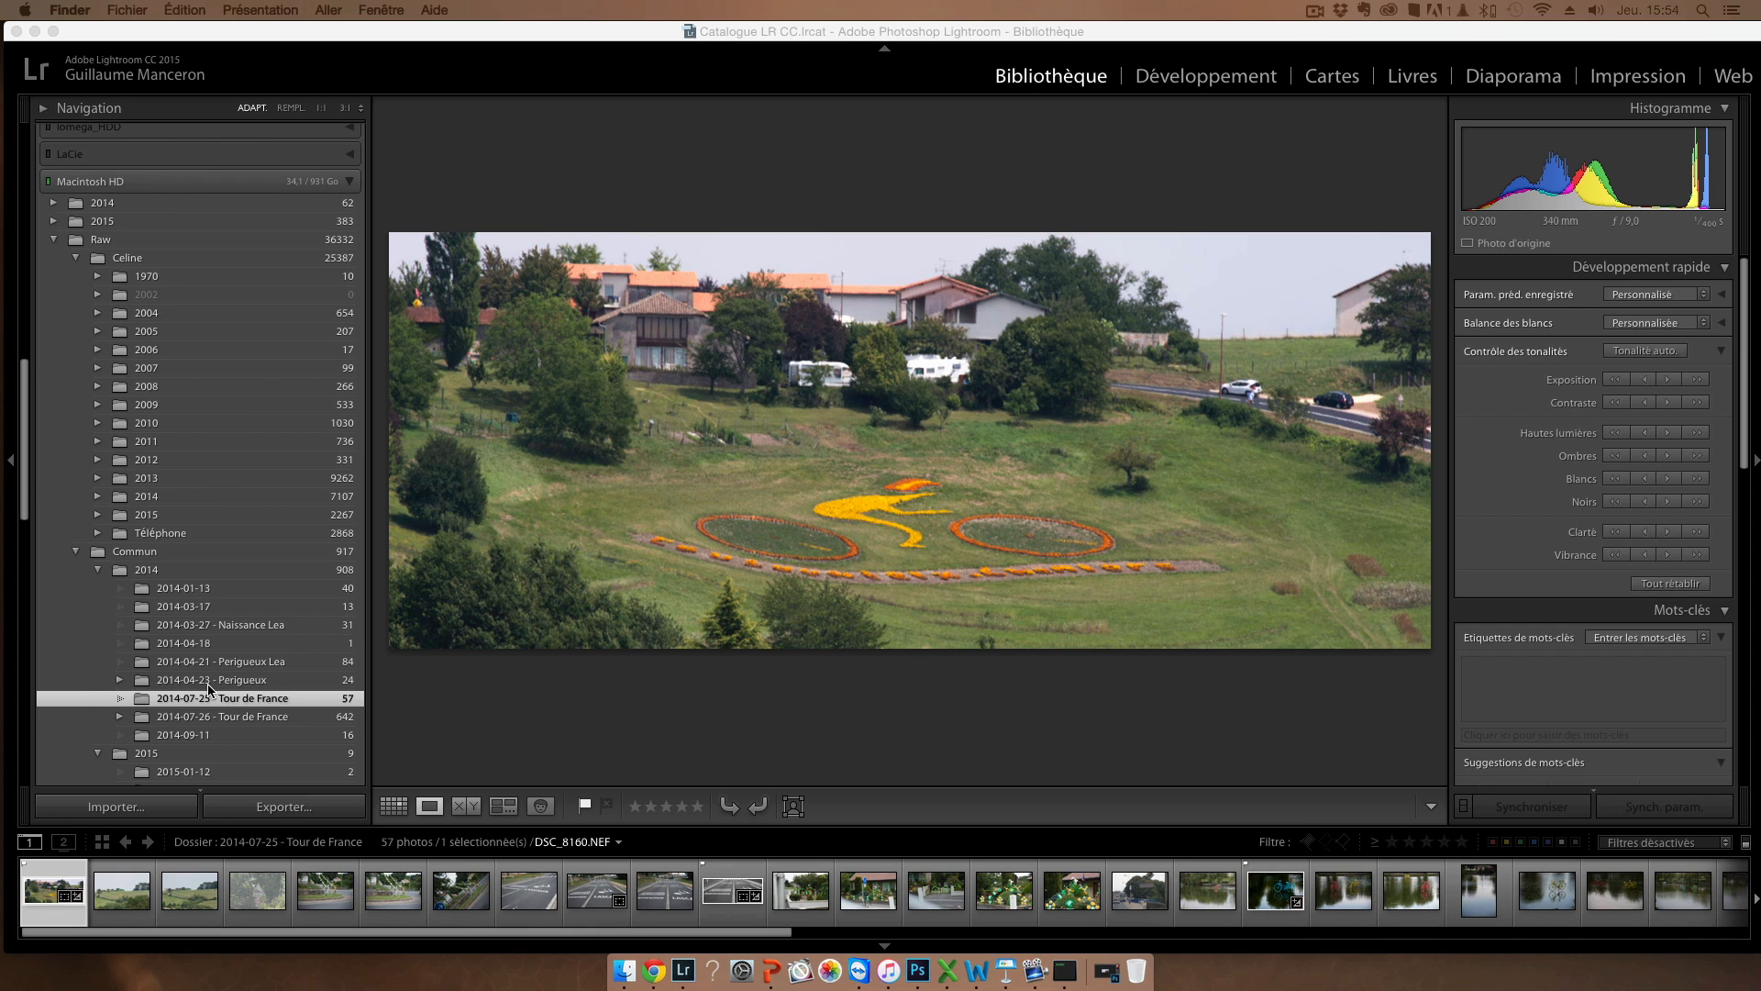
scroll(209, 688, down, 3)
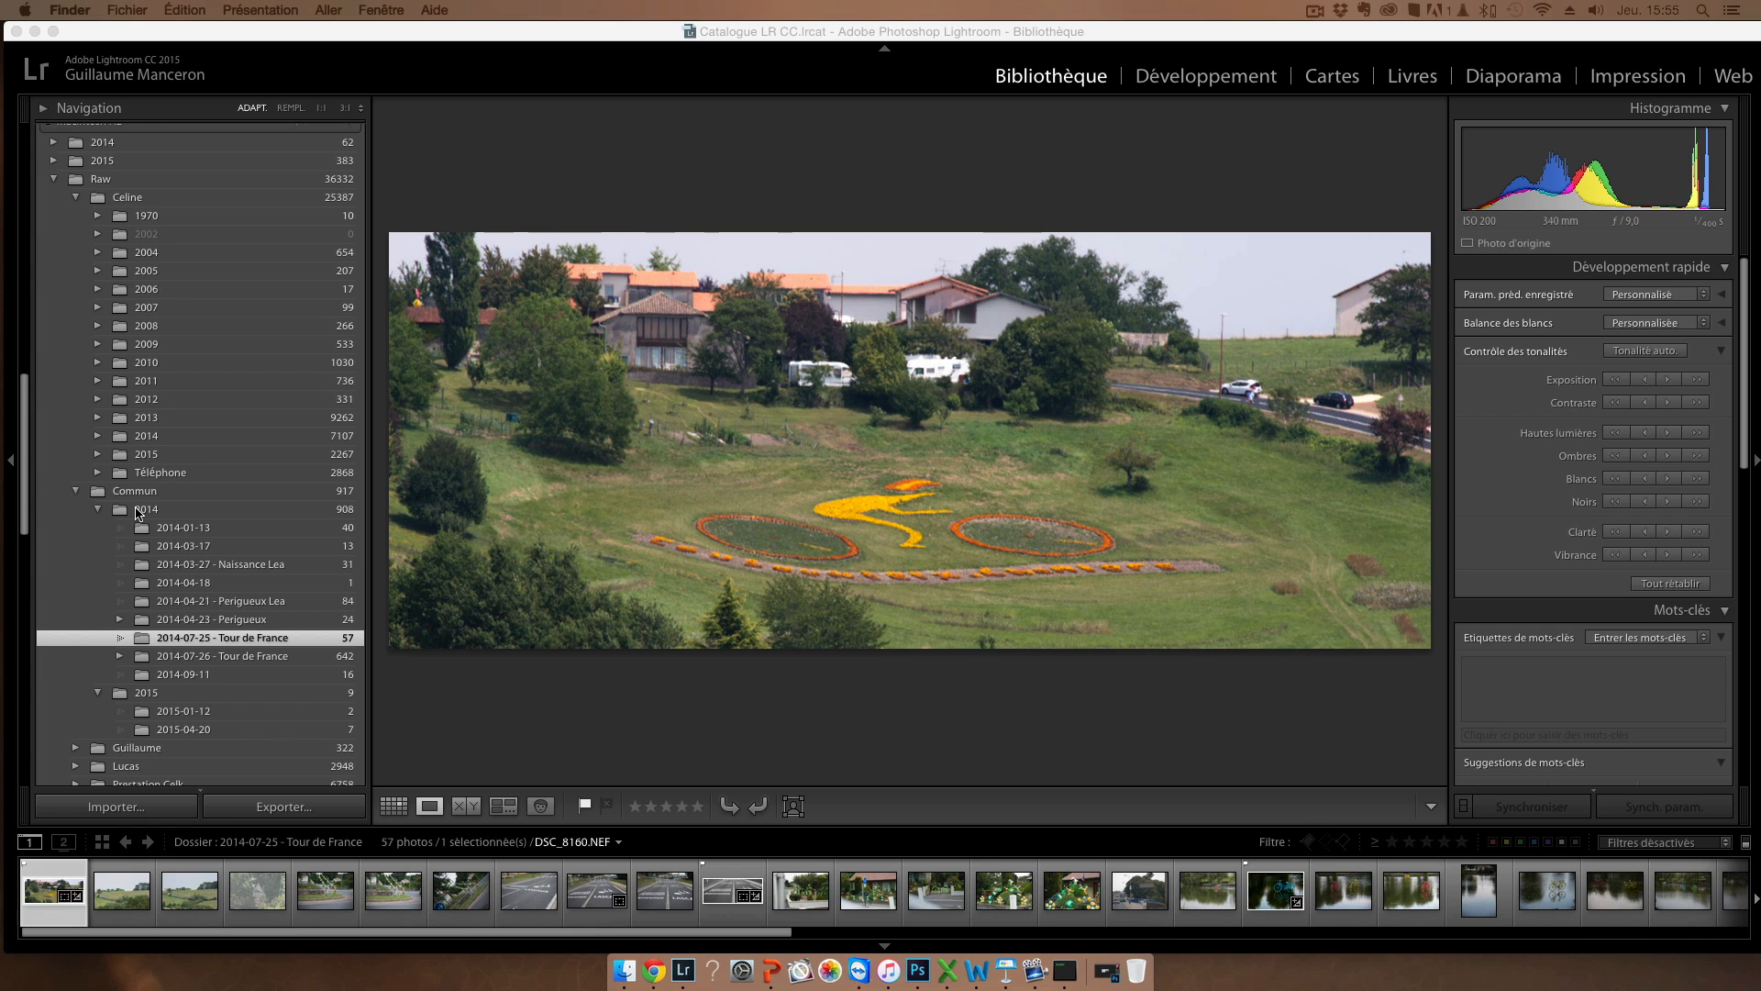
click(260, 644)
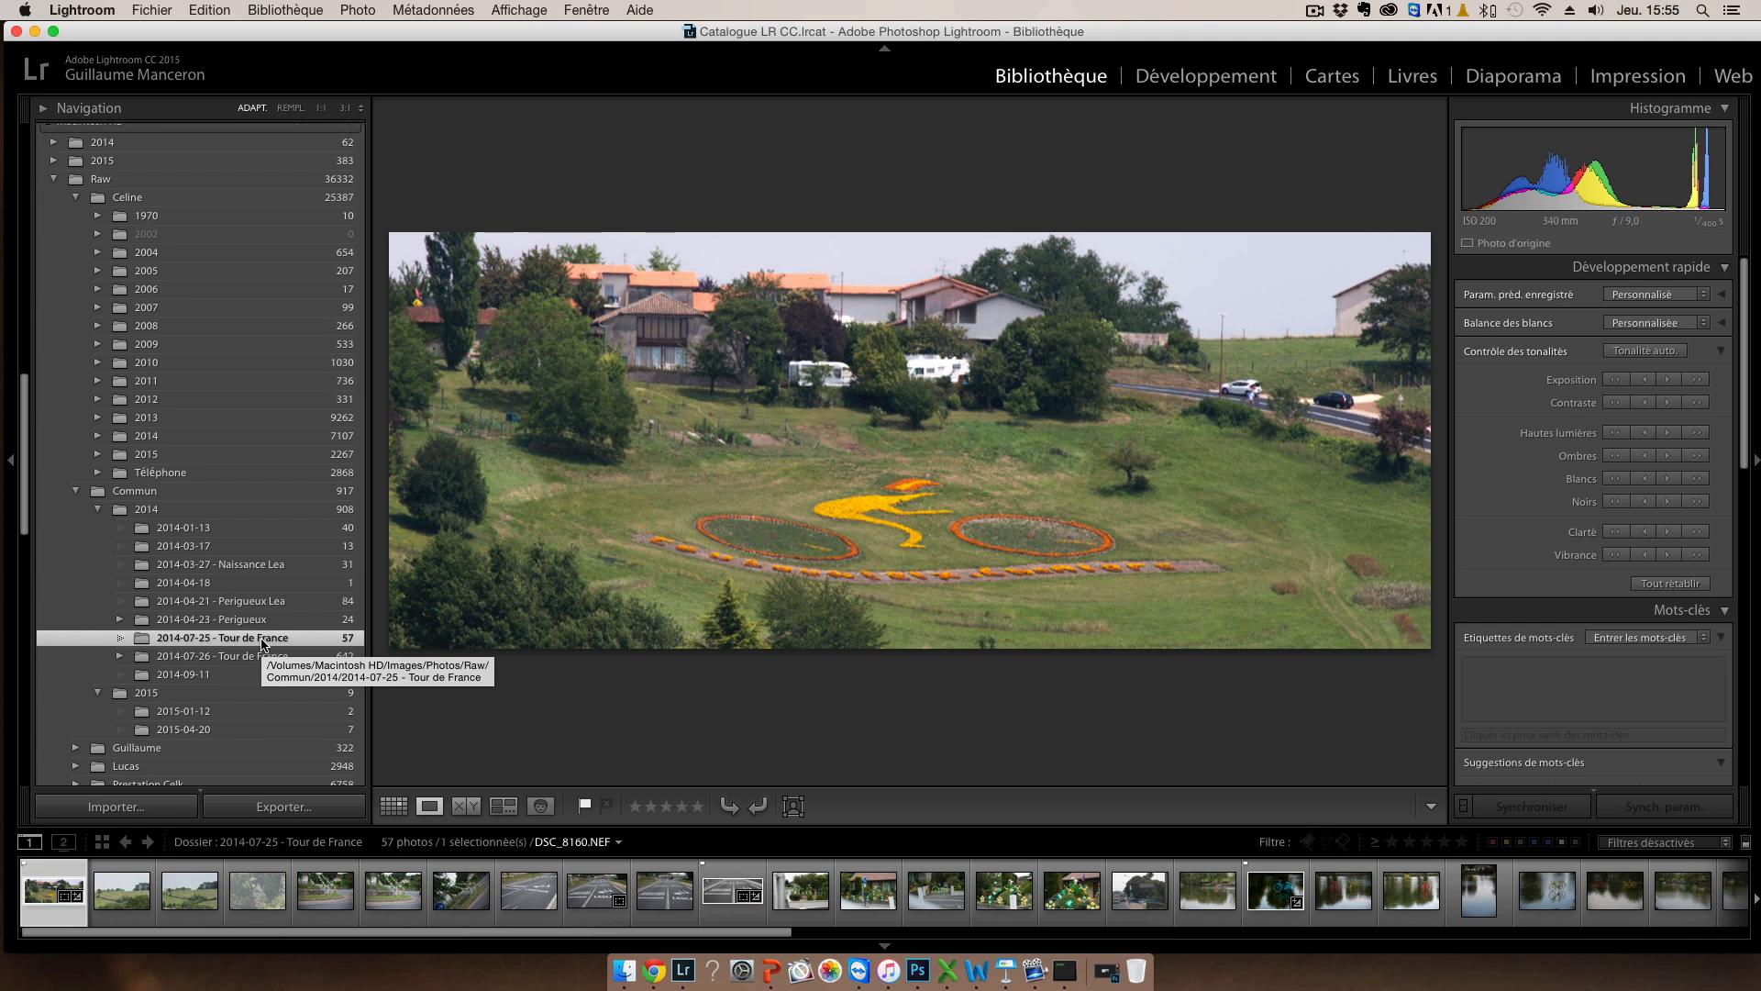
right_click(262, 642)
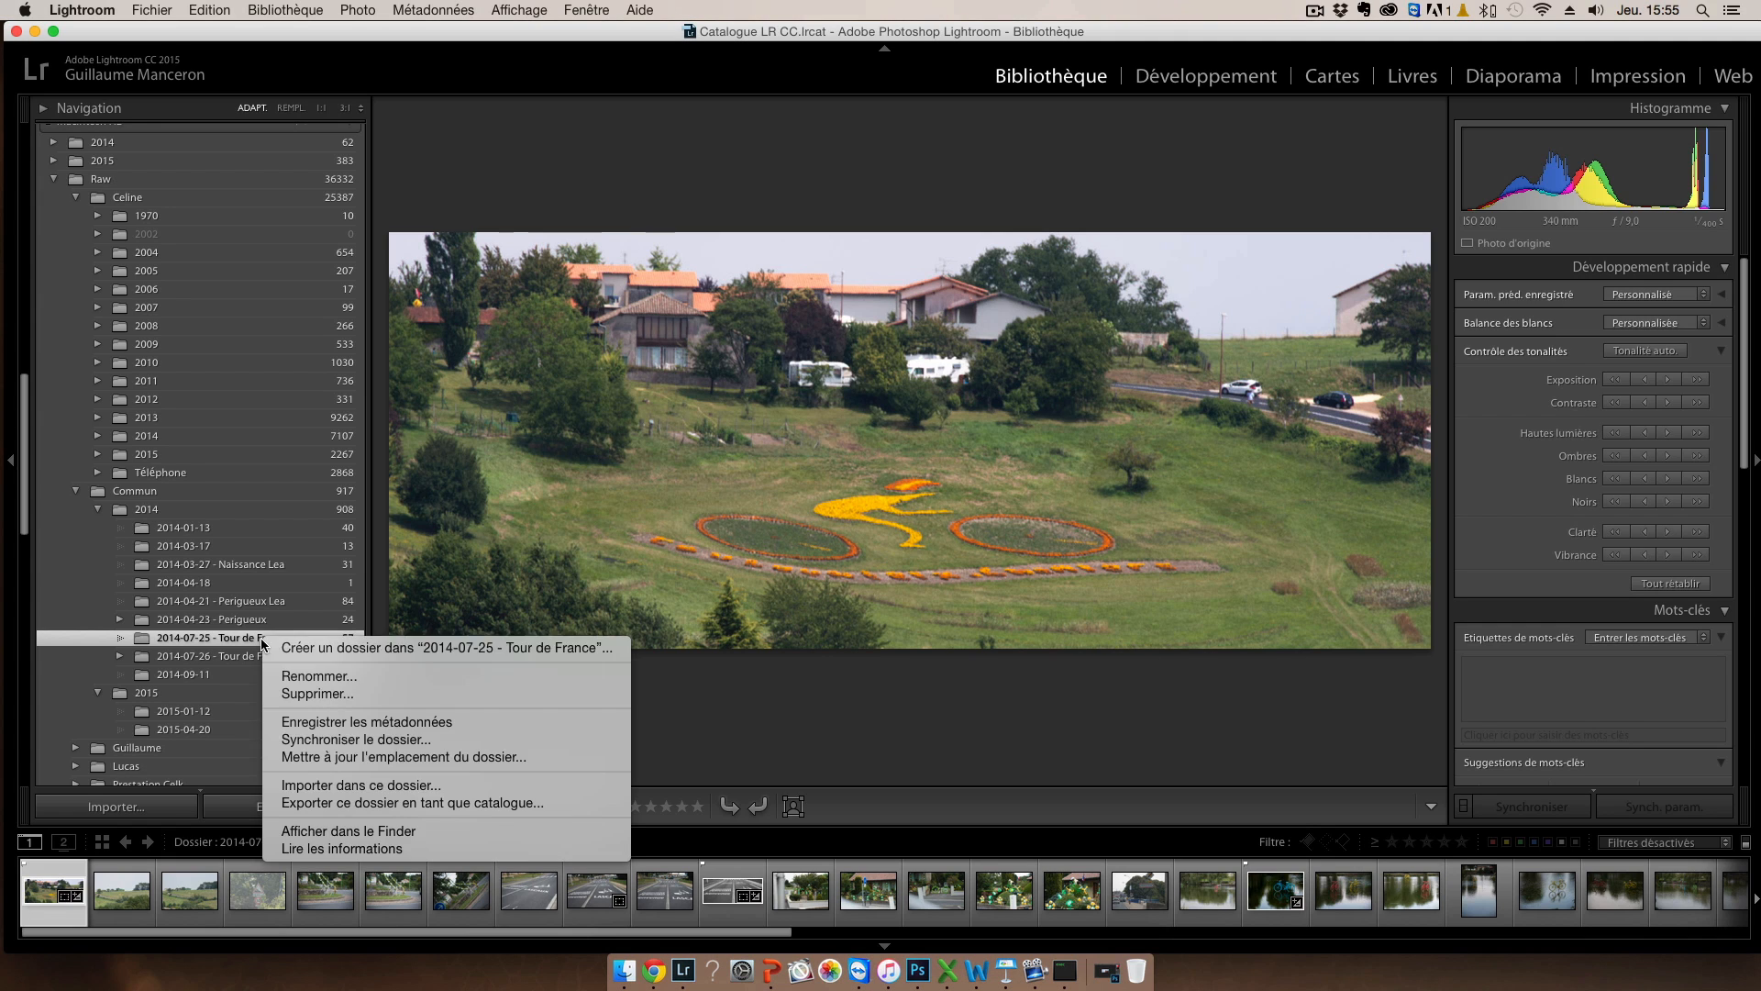
click(303, 679)
key(Right)
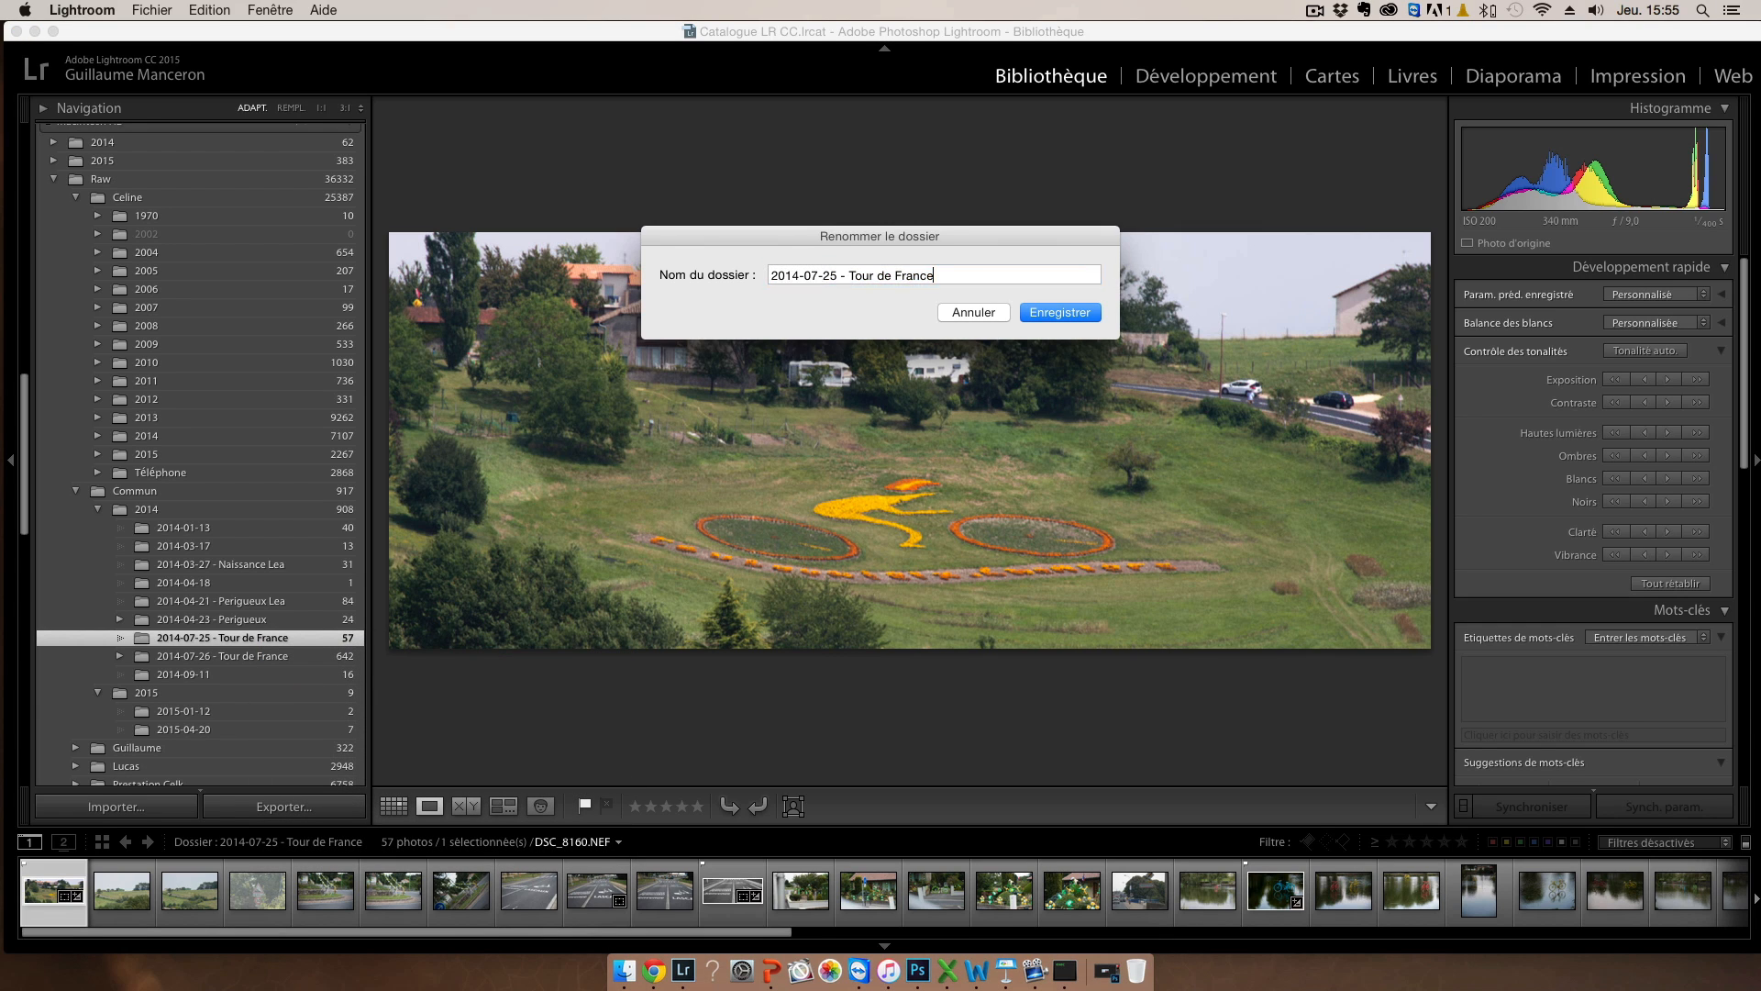
text(- test Lightroom)
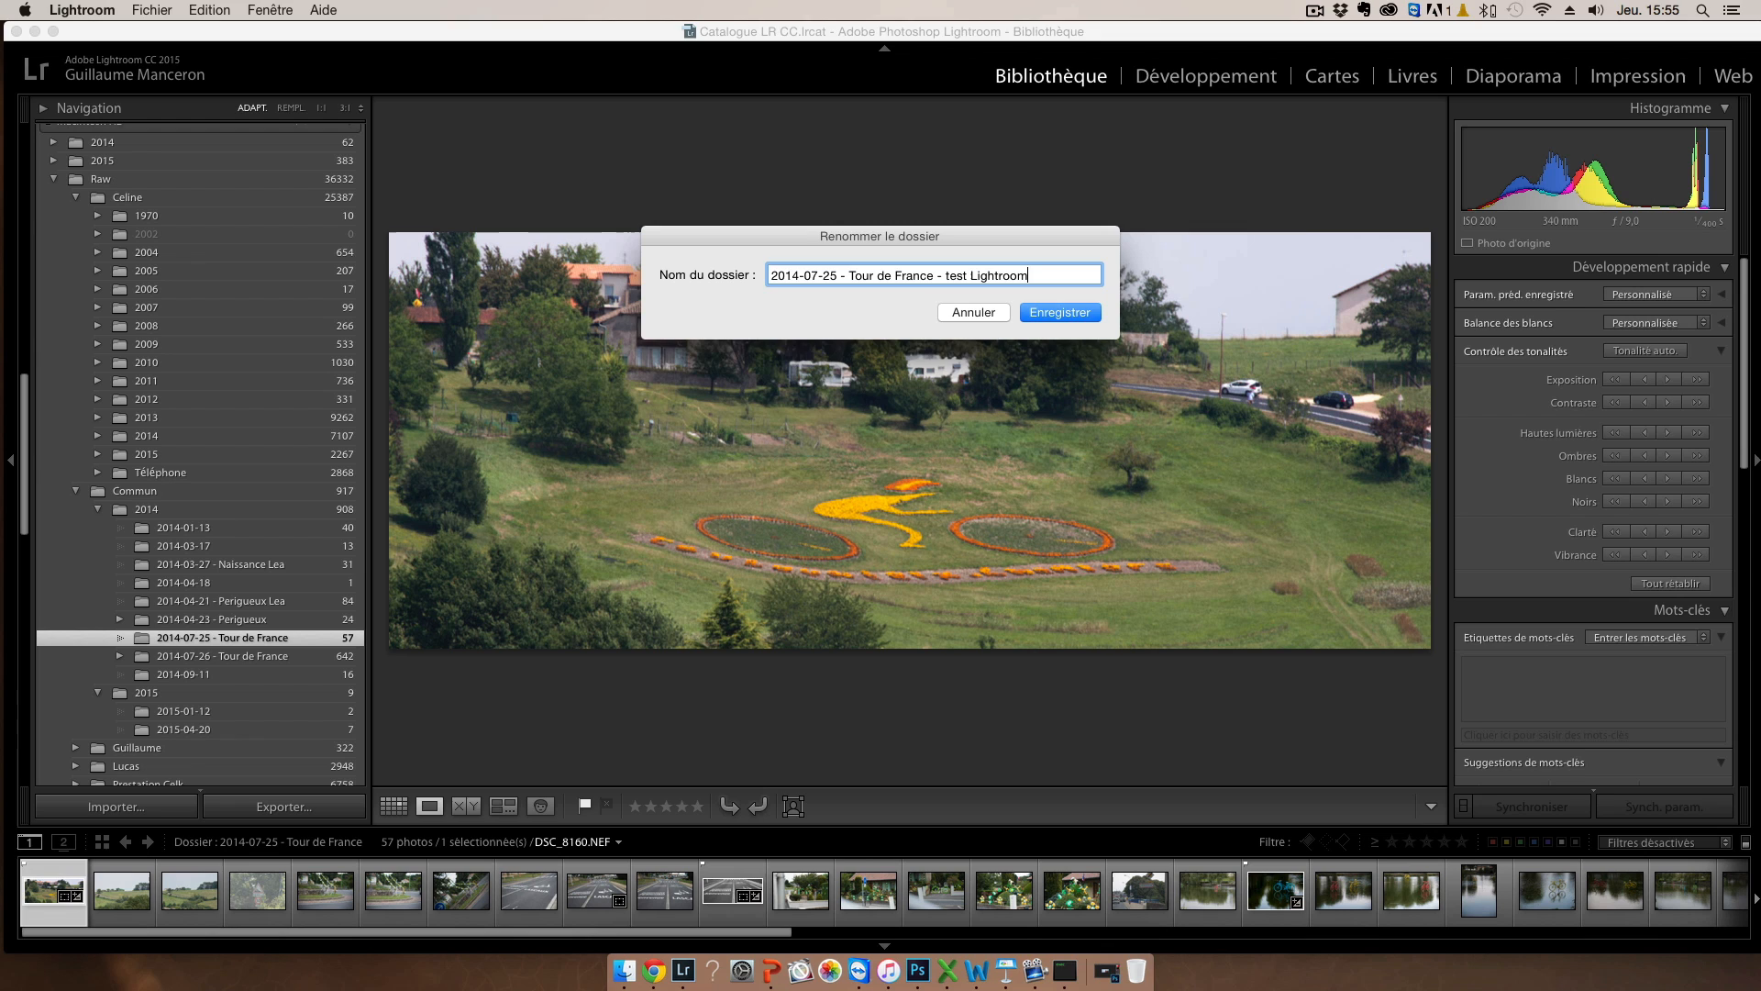
key(Return)
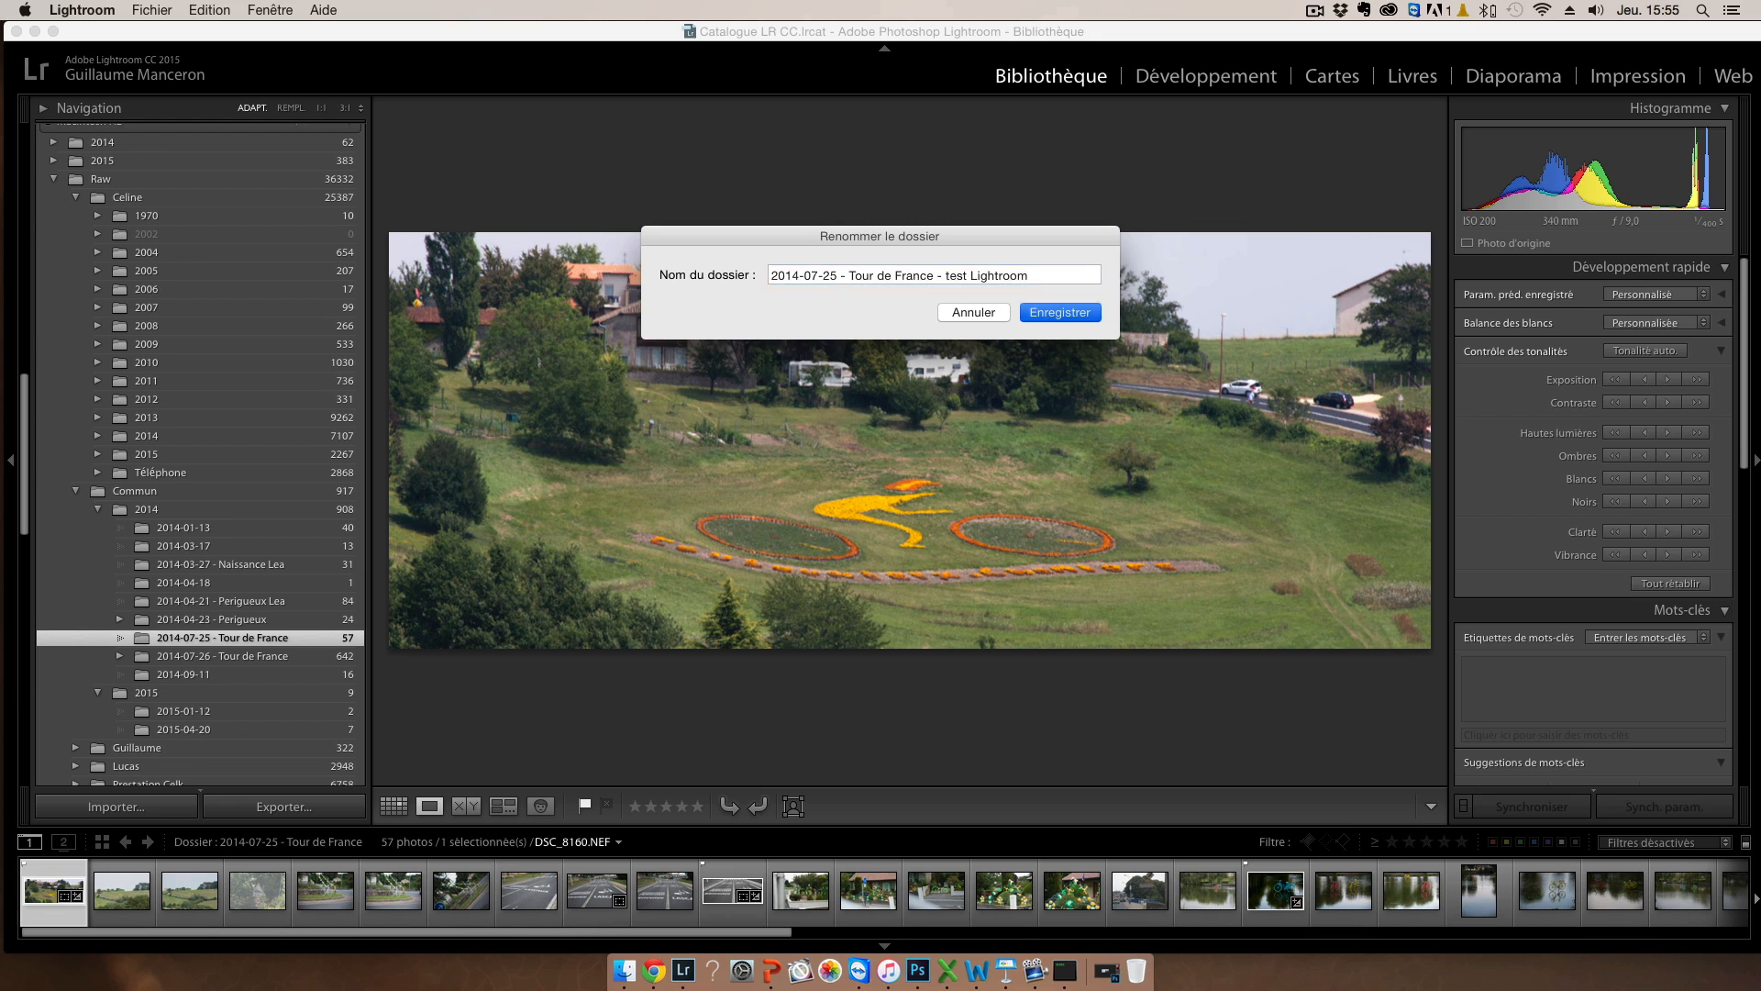
Step: Switch to Finder and open the folder 2014-07-25 - Tour de France - test Lightroom in Raw/Commun/2014, listing its files
click(624, 971)
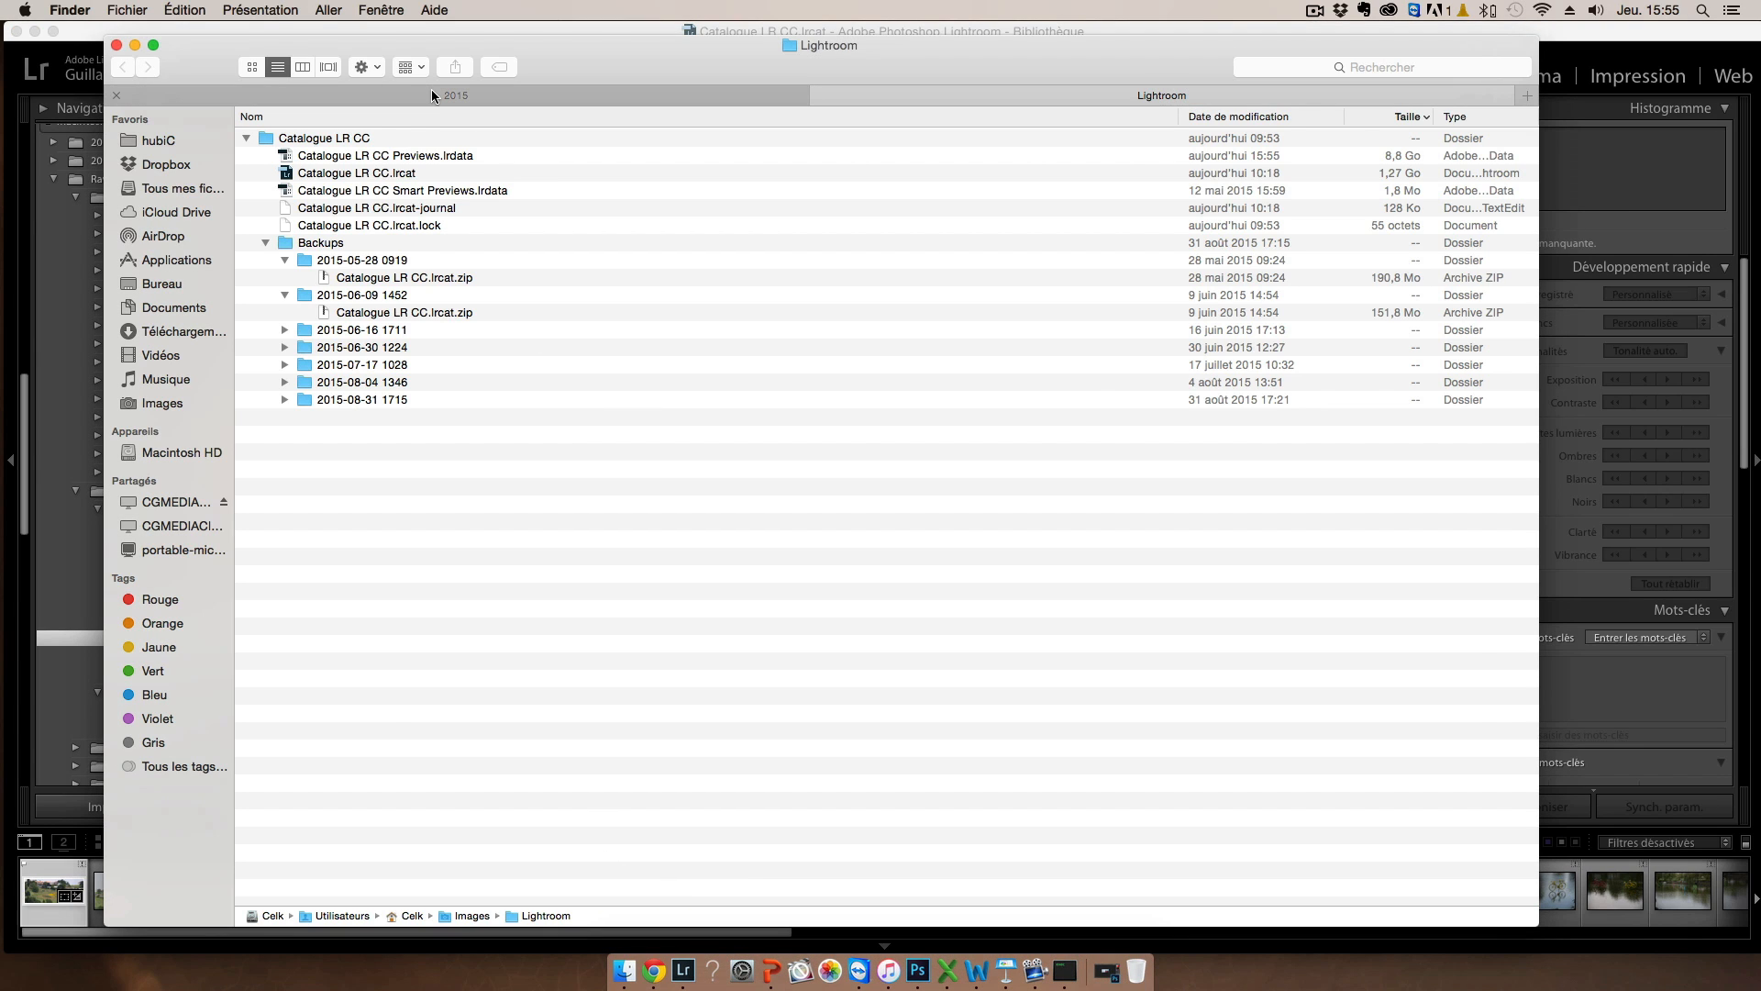
click(433, 97)
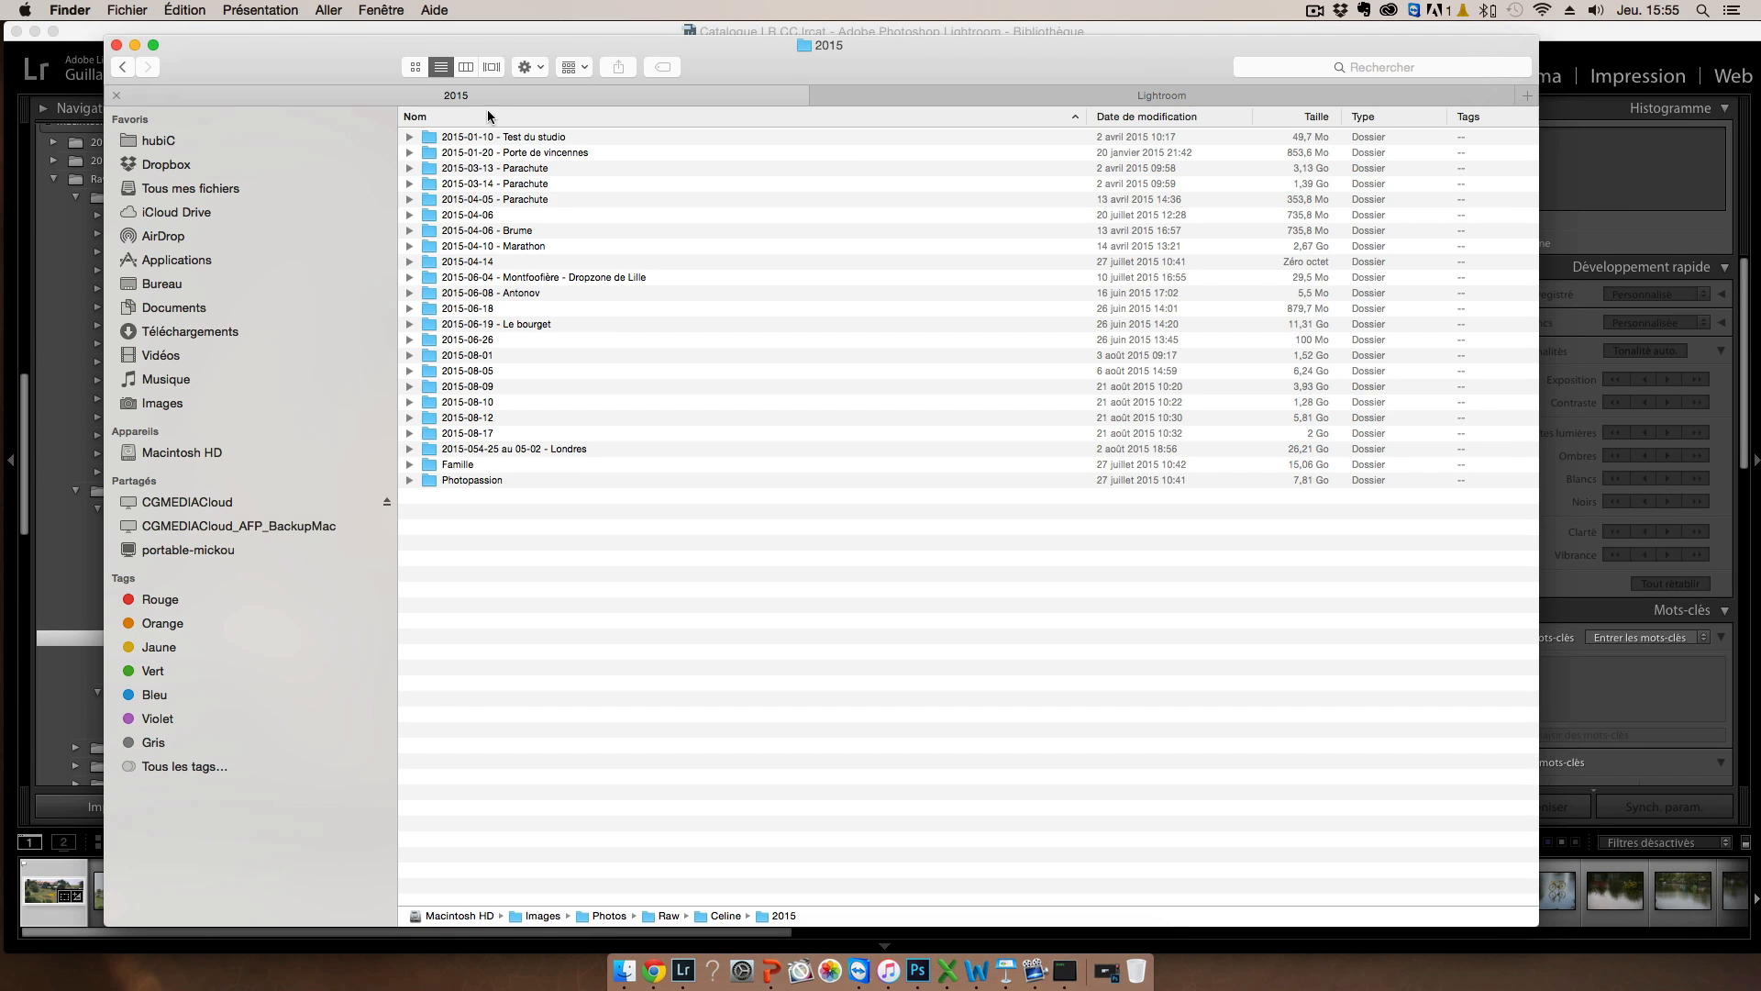
click(466, 67)
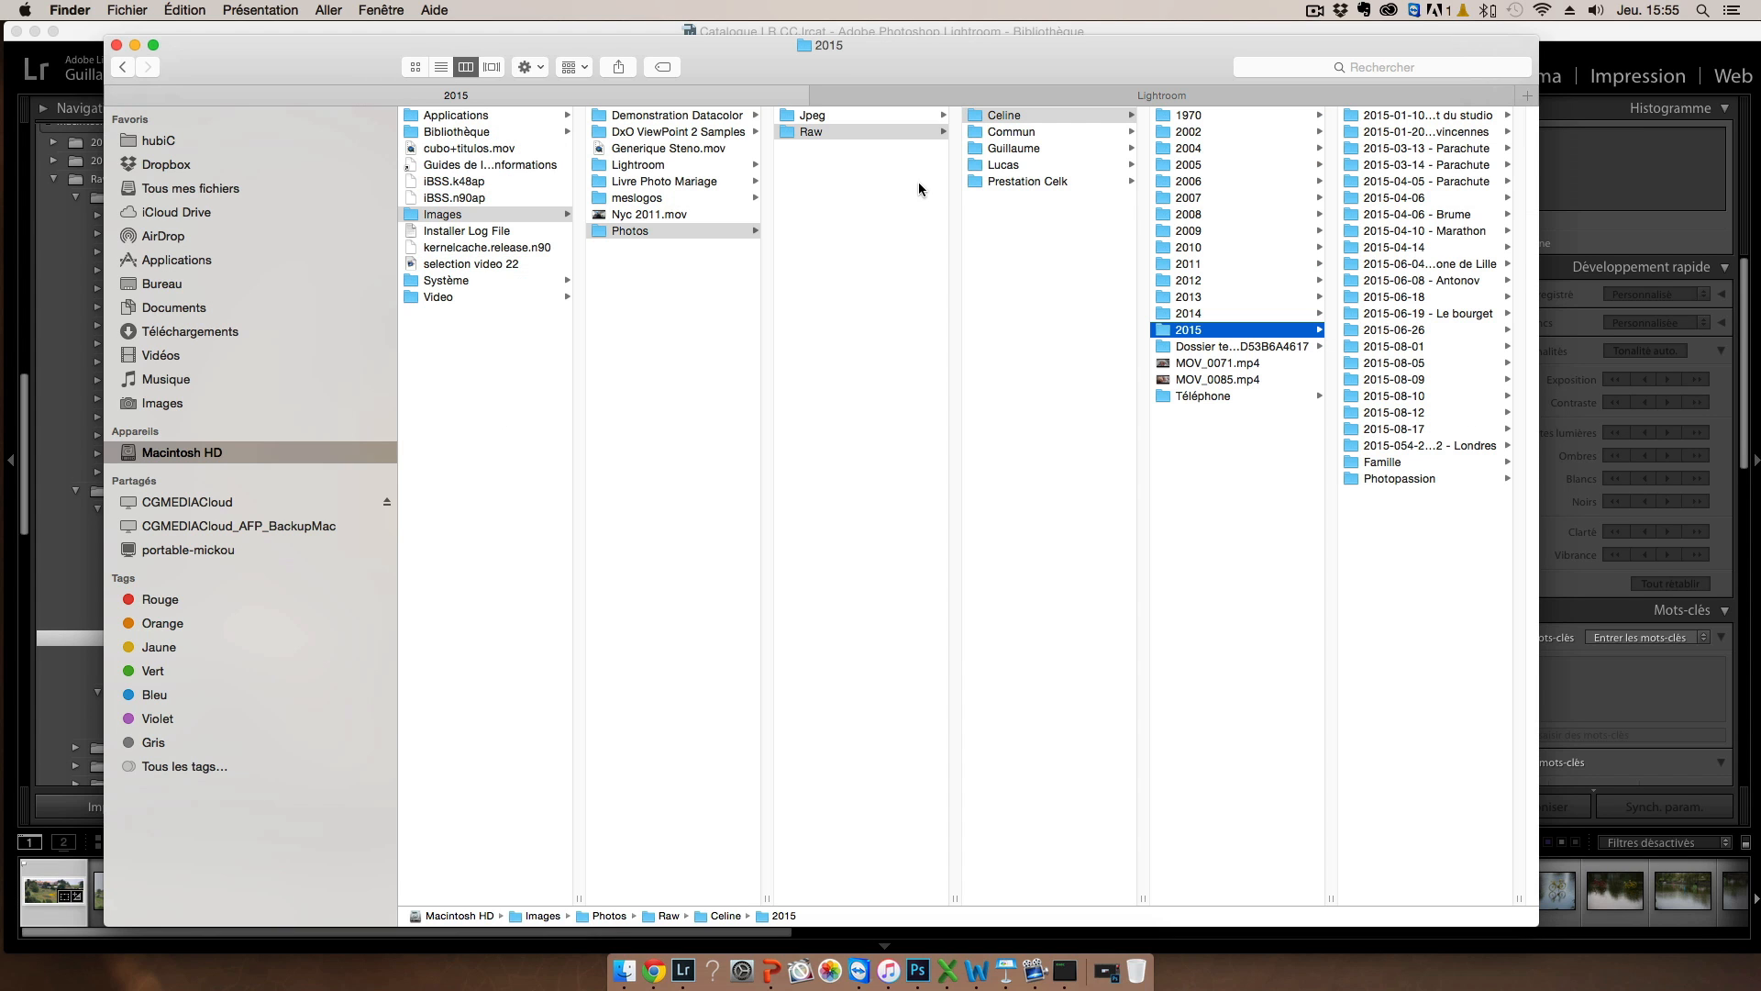
click(1013, 132)
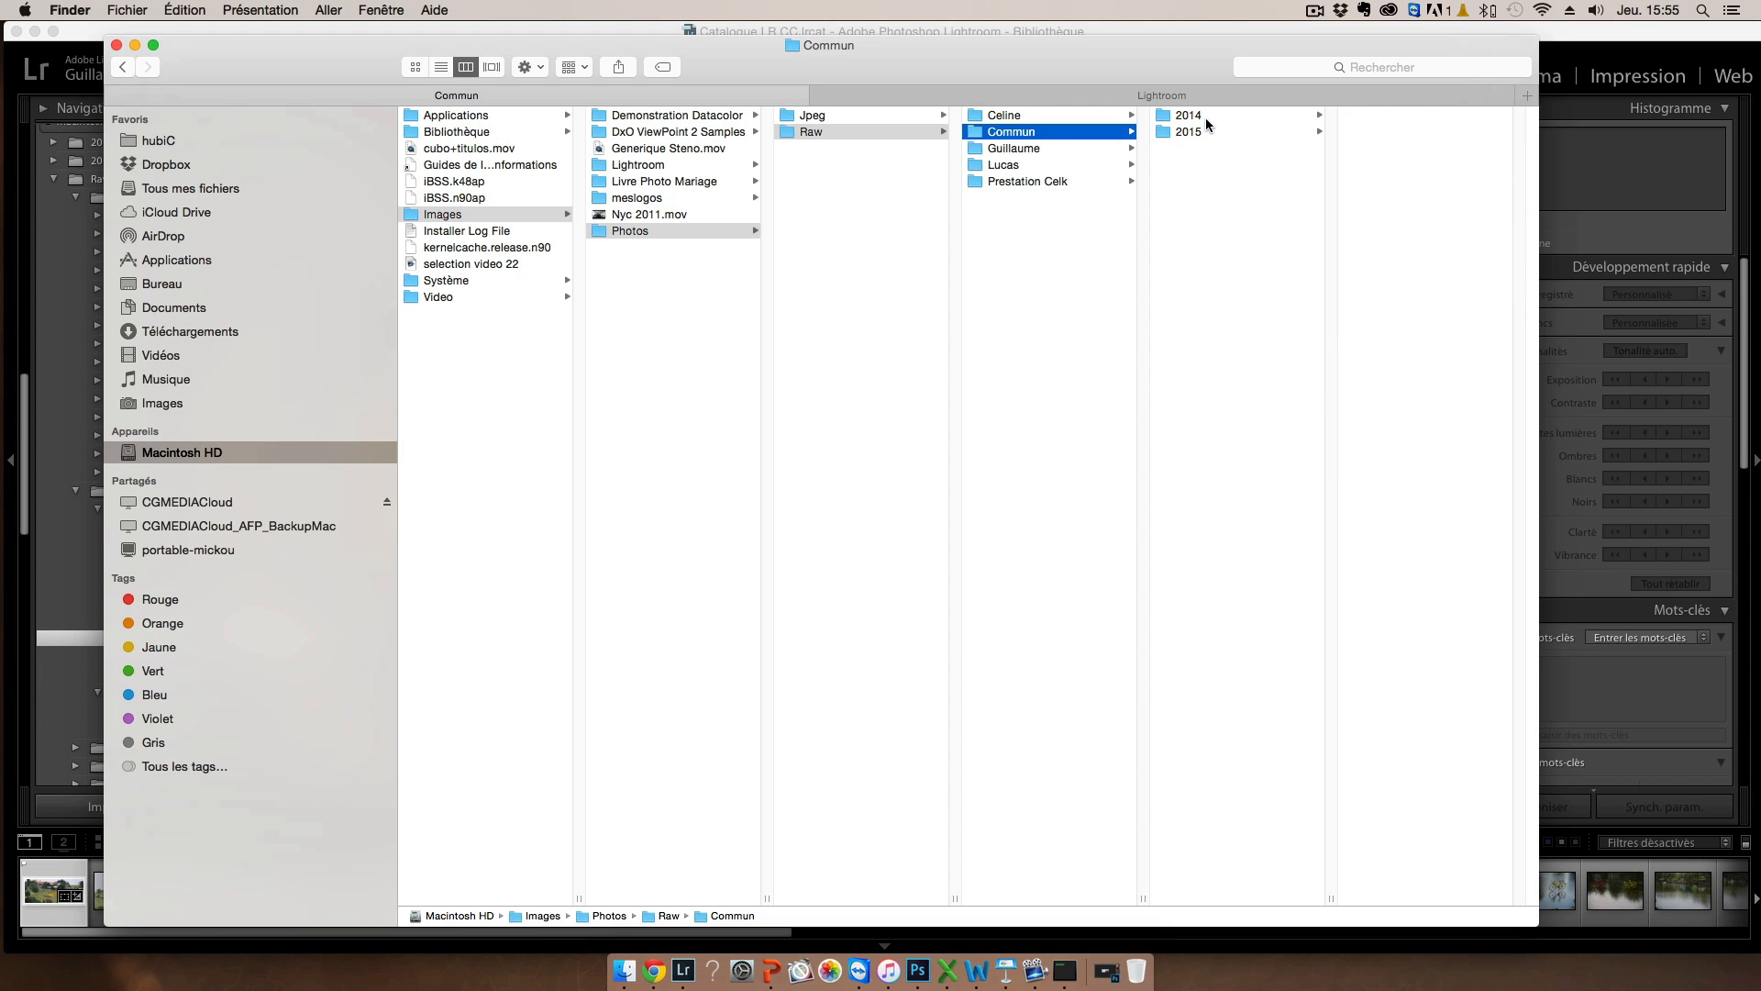
click(1205, 117)
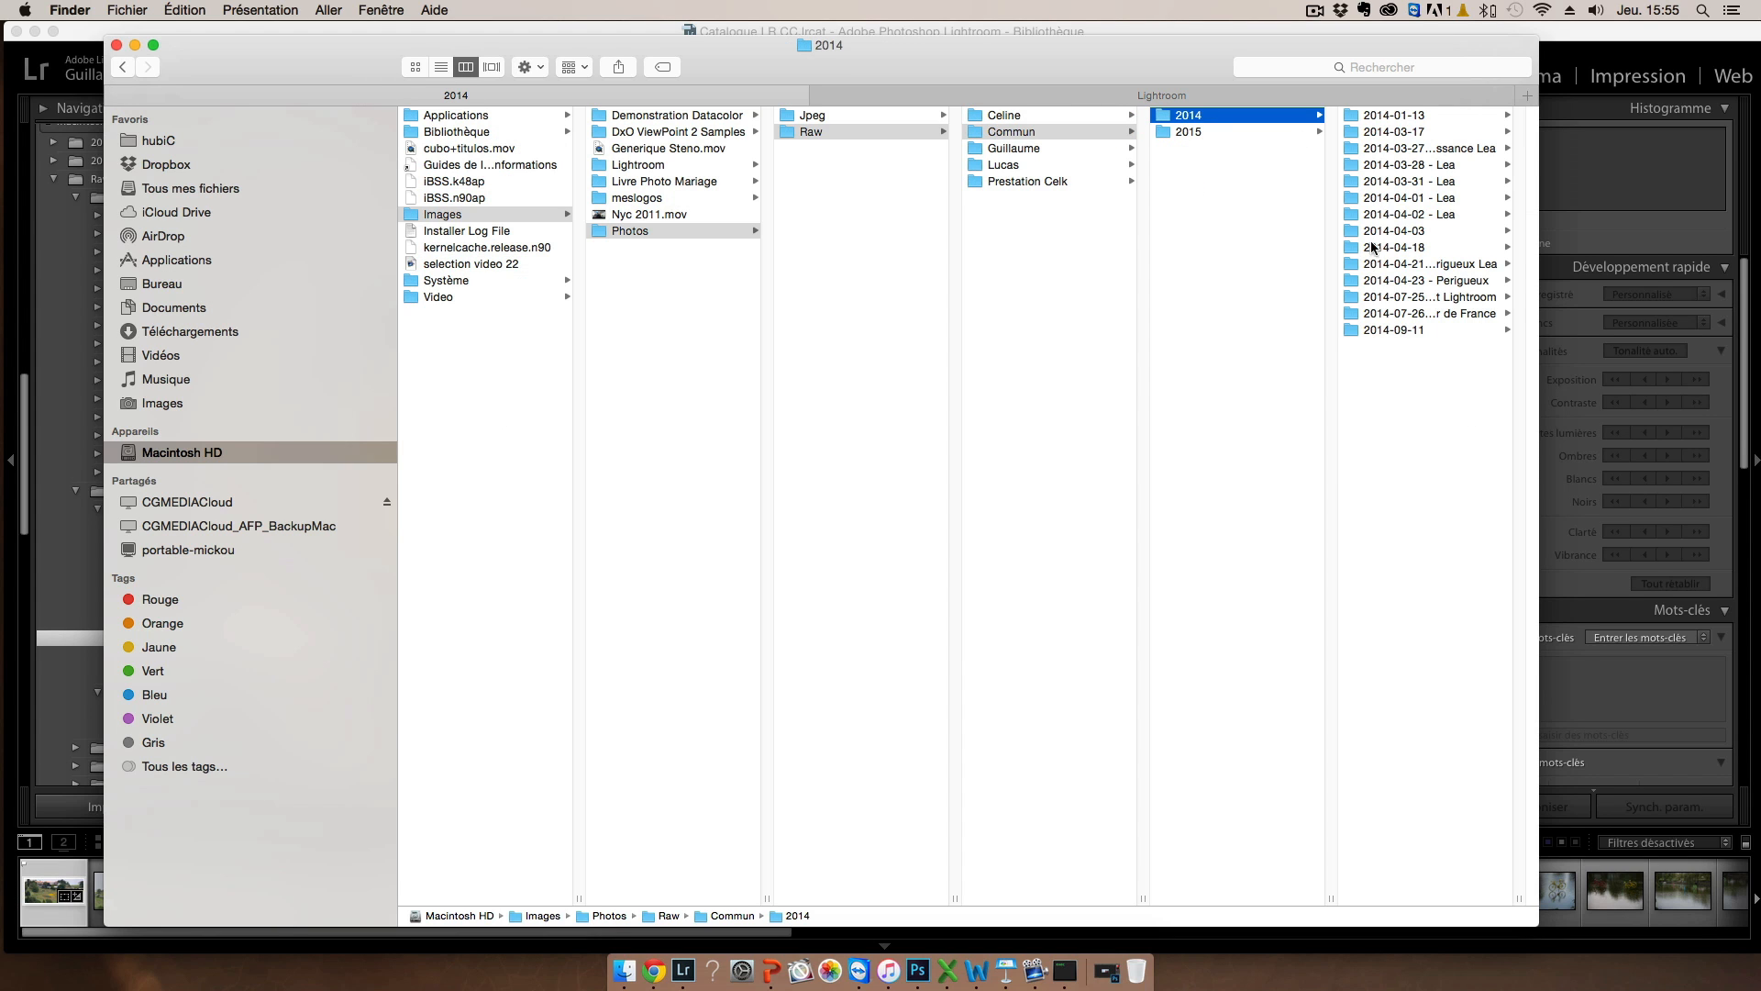
click(1444, 297)
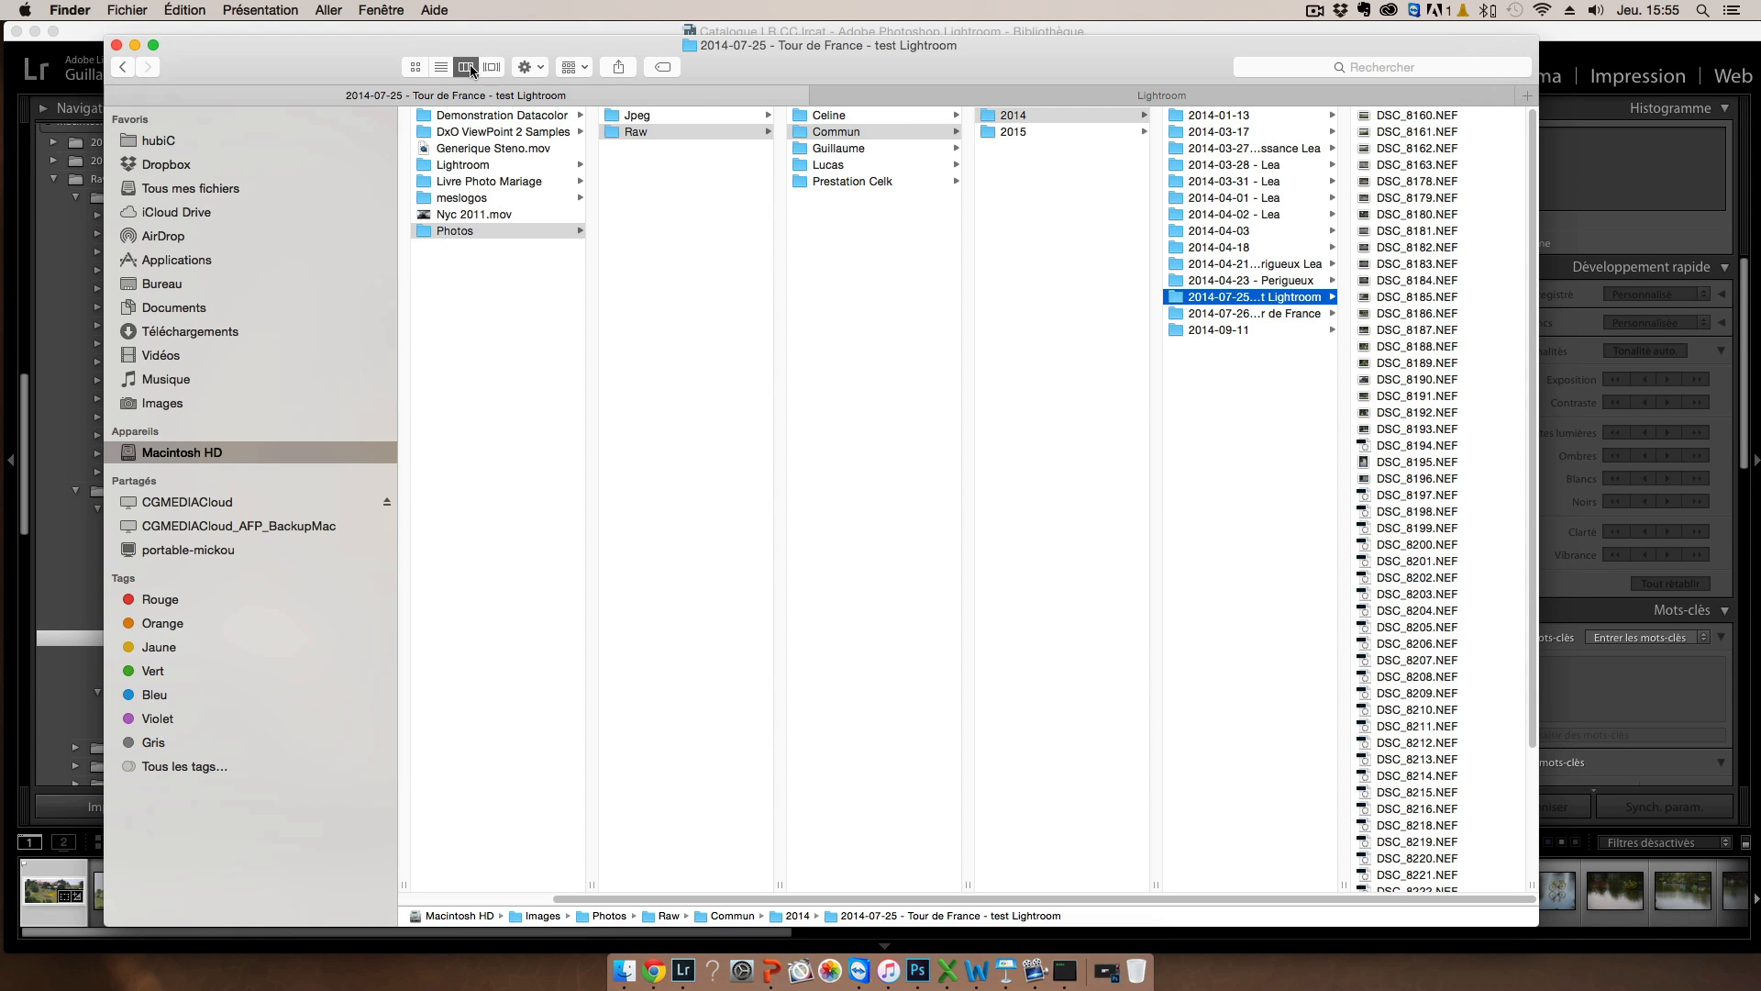
key(super+2)
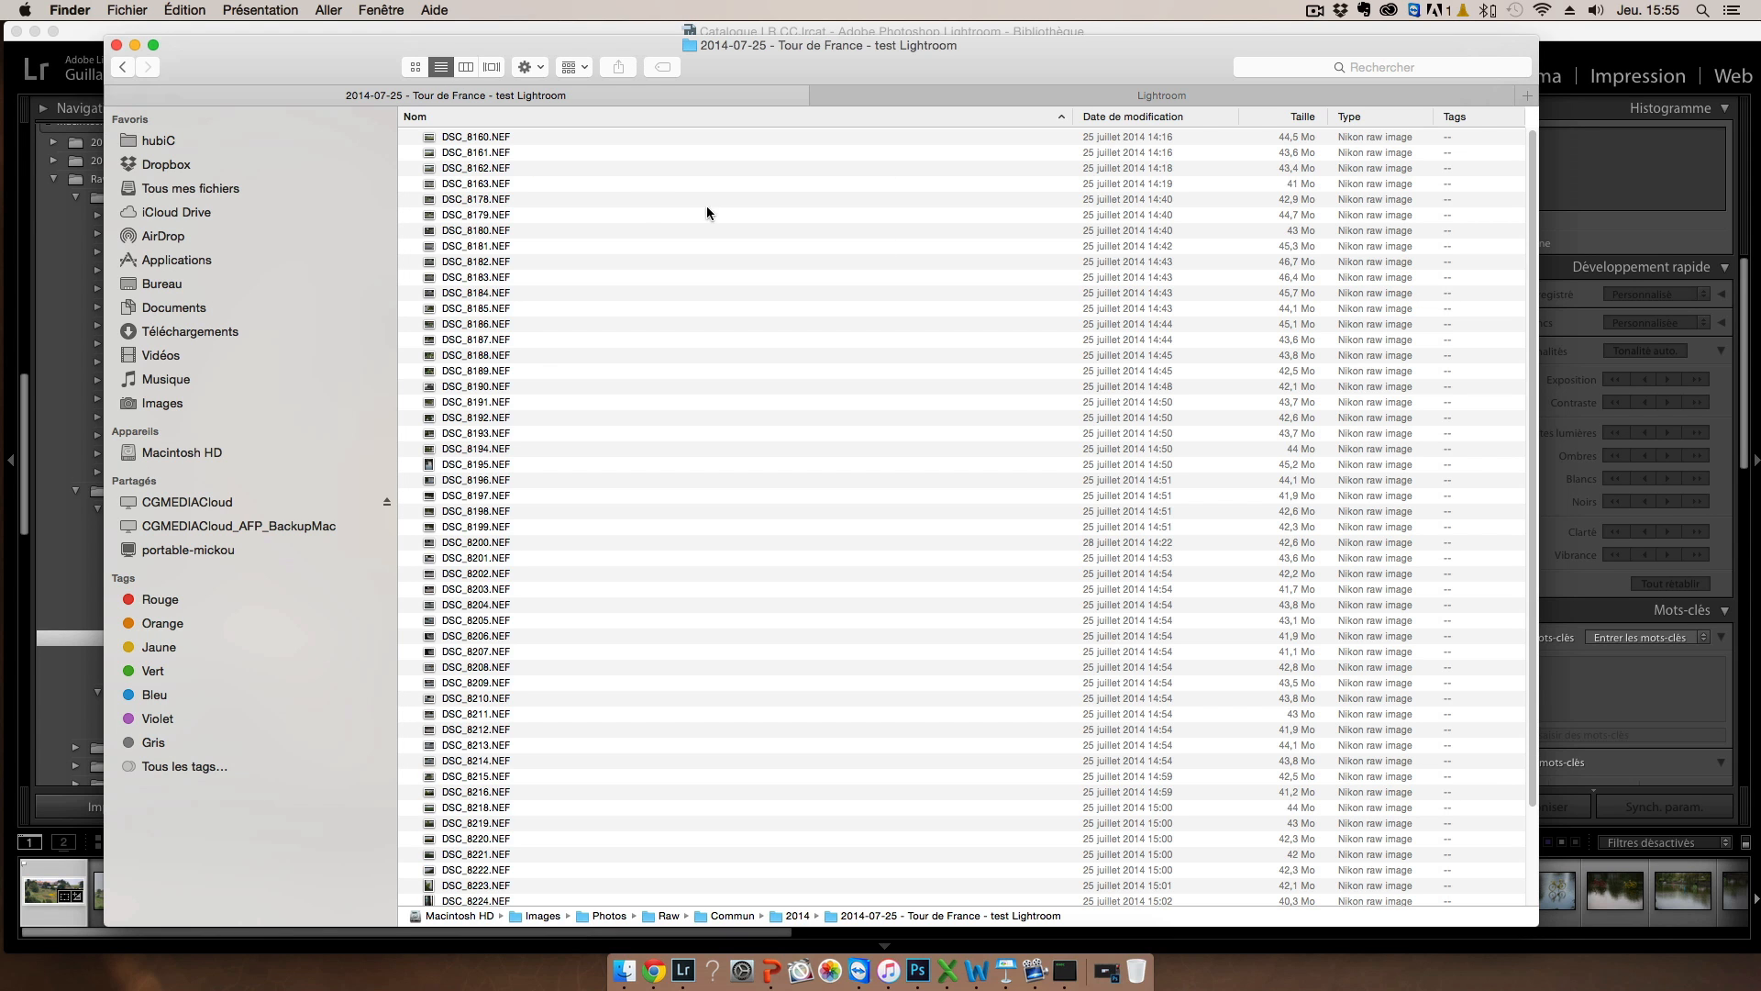
Step: Go back to the parent 2014 folder, show it as a list and select the renamed Tour de France folder
click(123, 68)
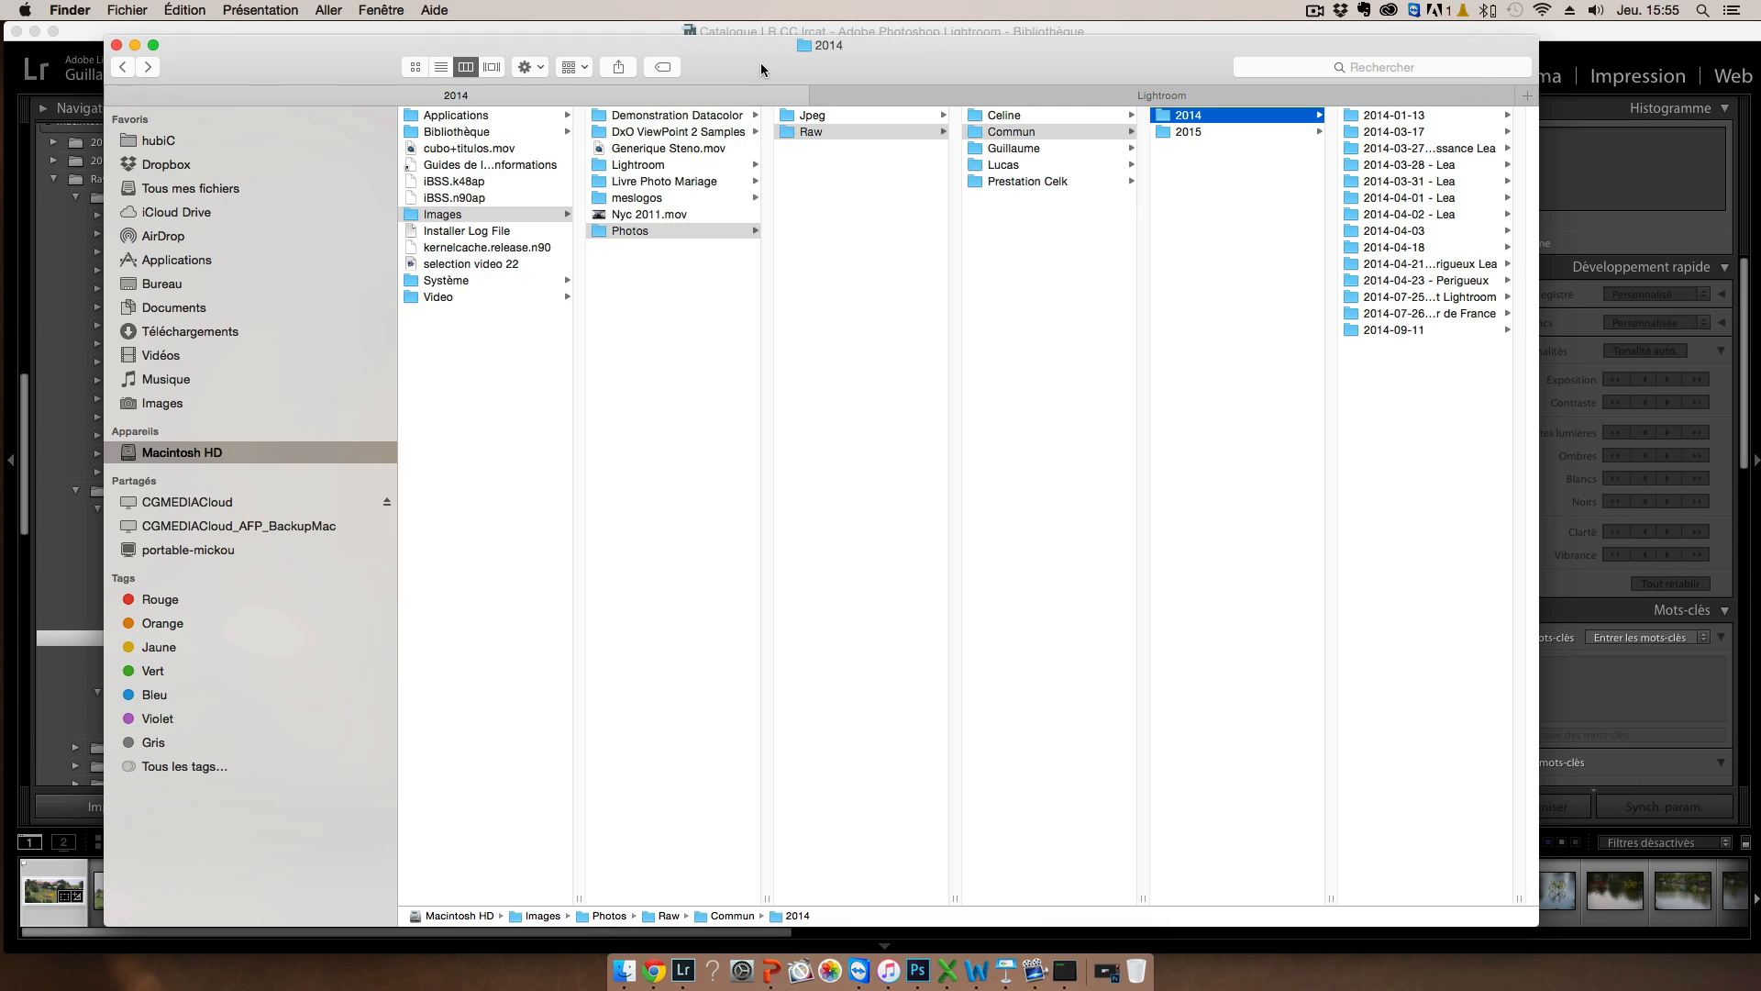
click(442, 67)
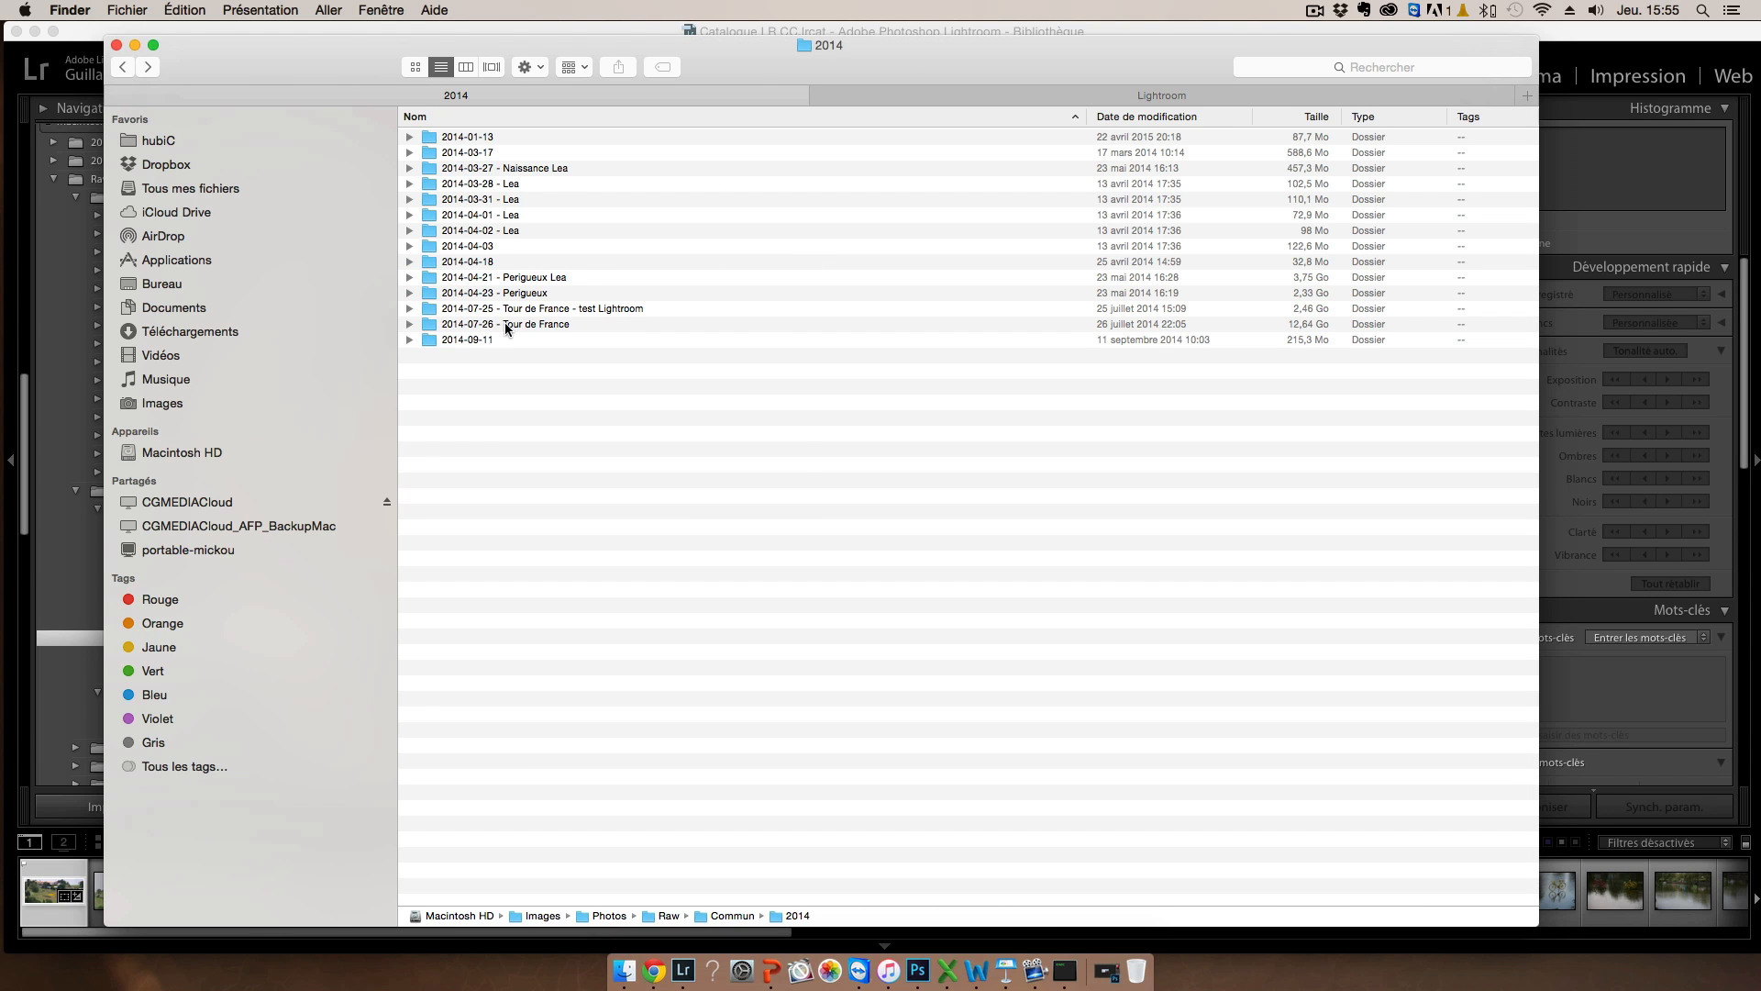
click(559, 312)
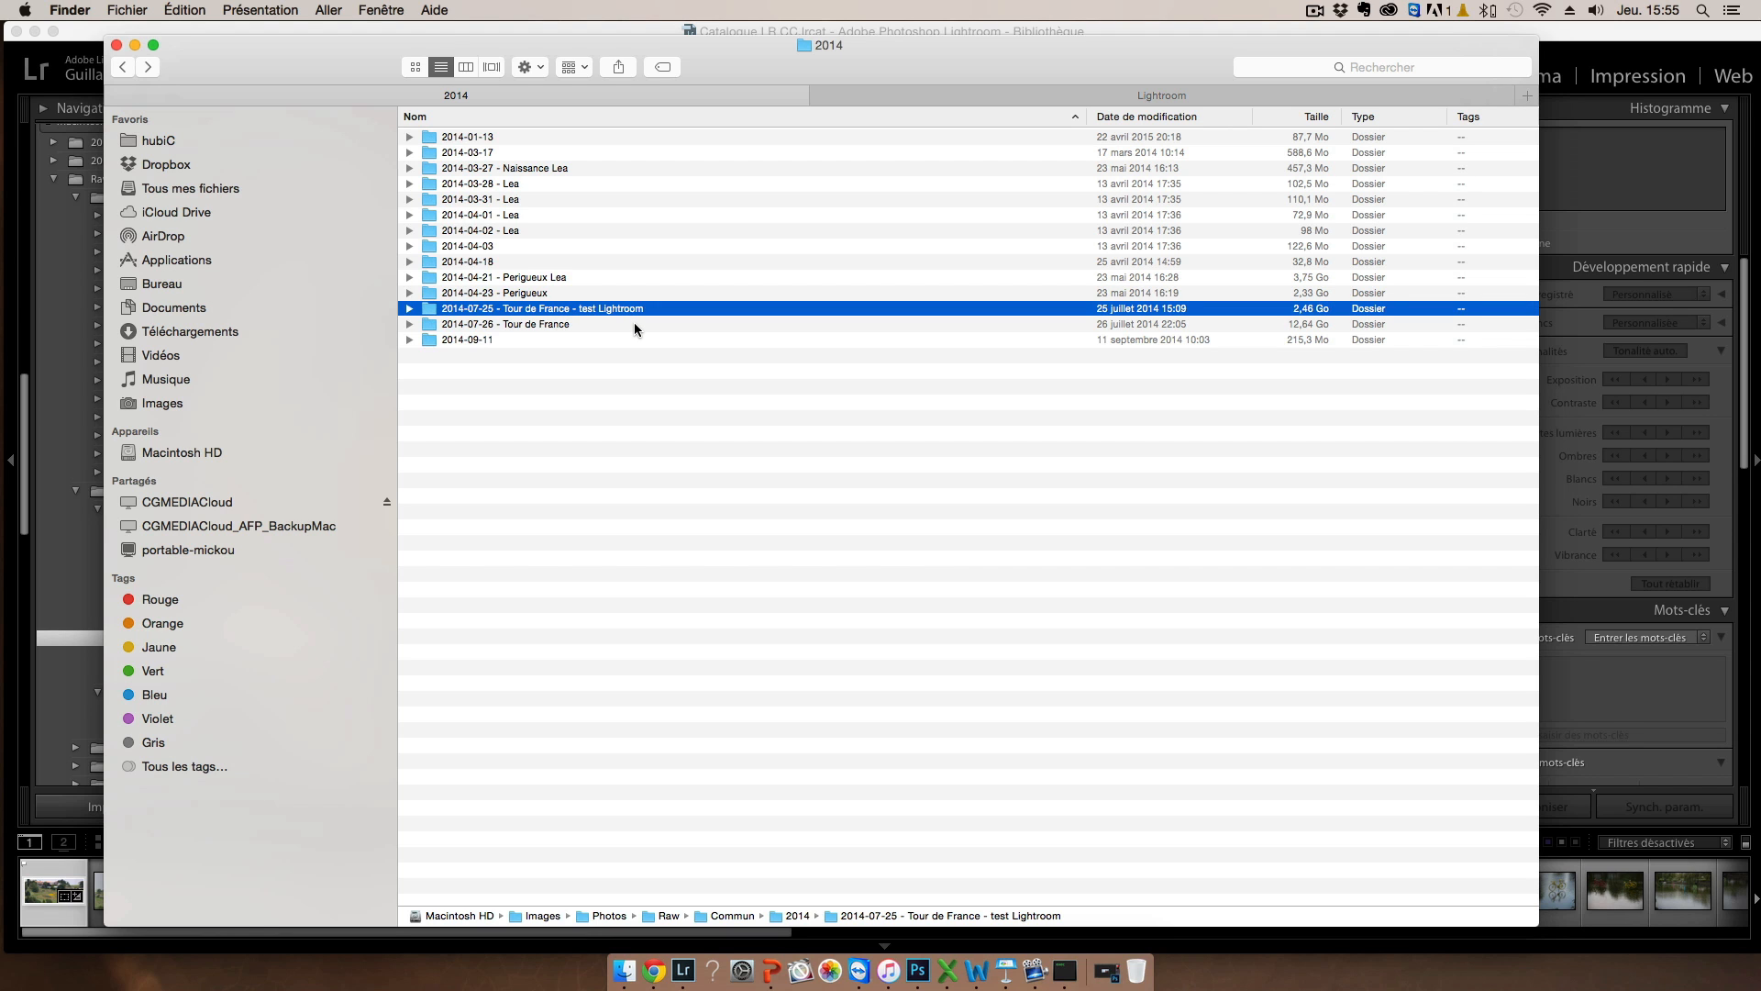
Step: Minimize the Finder window and look through the drives and folders in Lightroom's folder tree
click(135, 46)
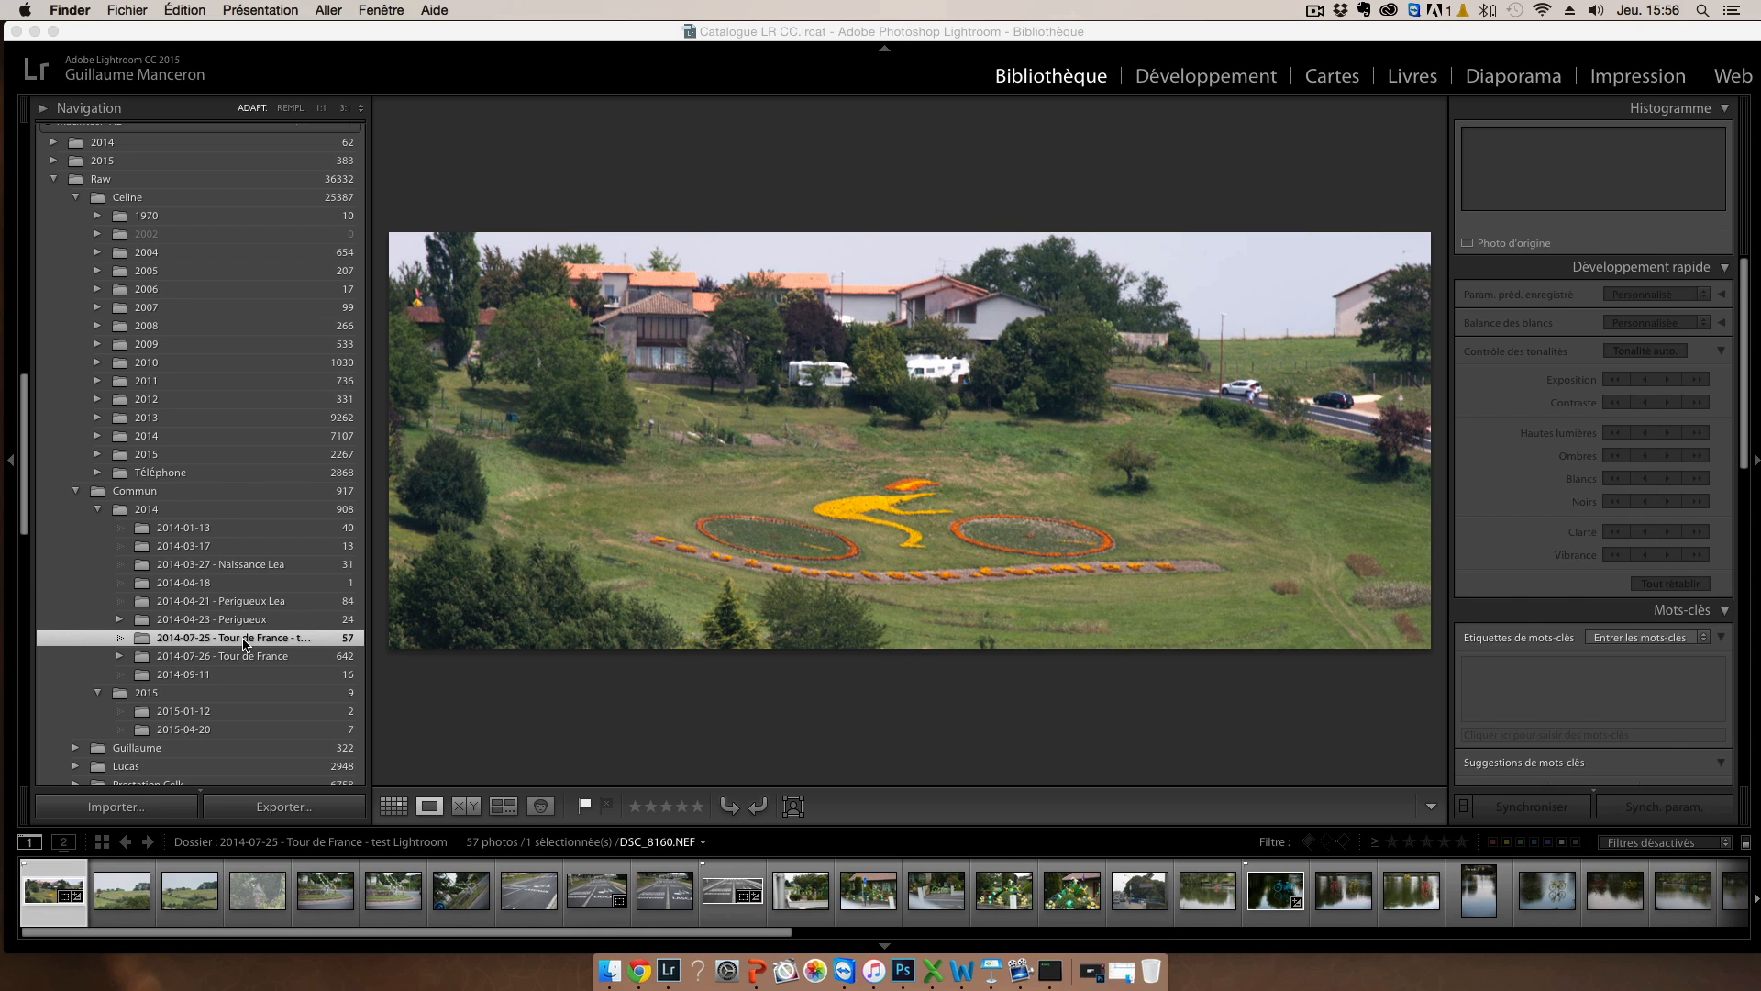
scroll(210, 536, up, 10)
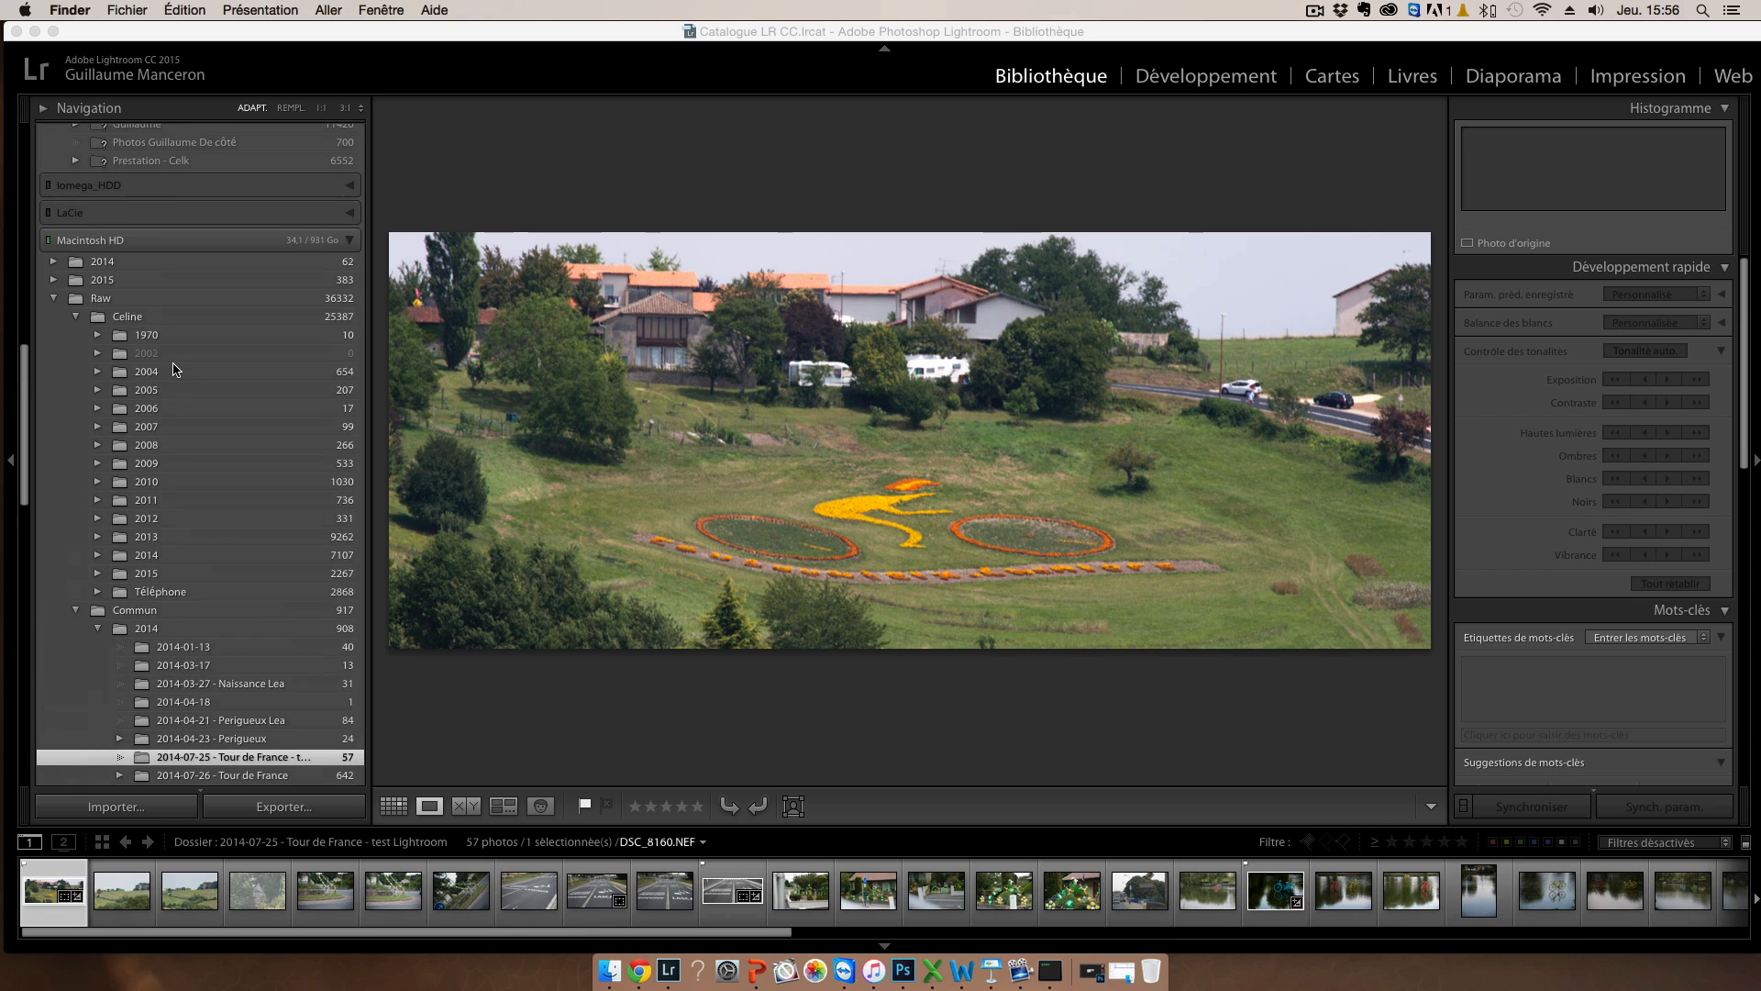
scroll(210, 535, up, 15)
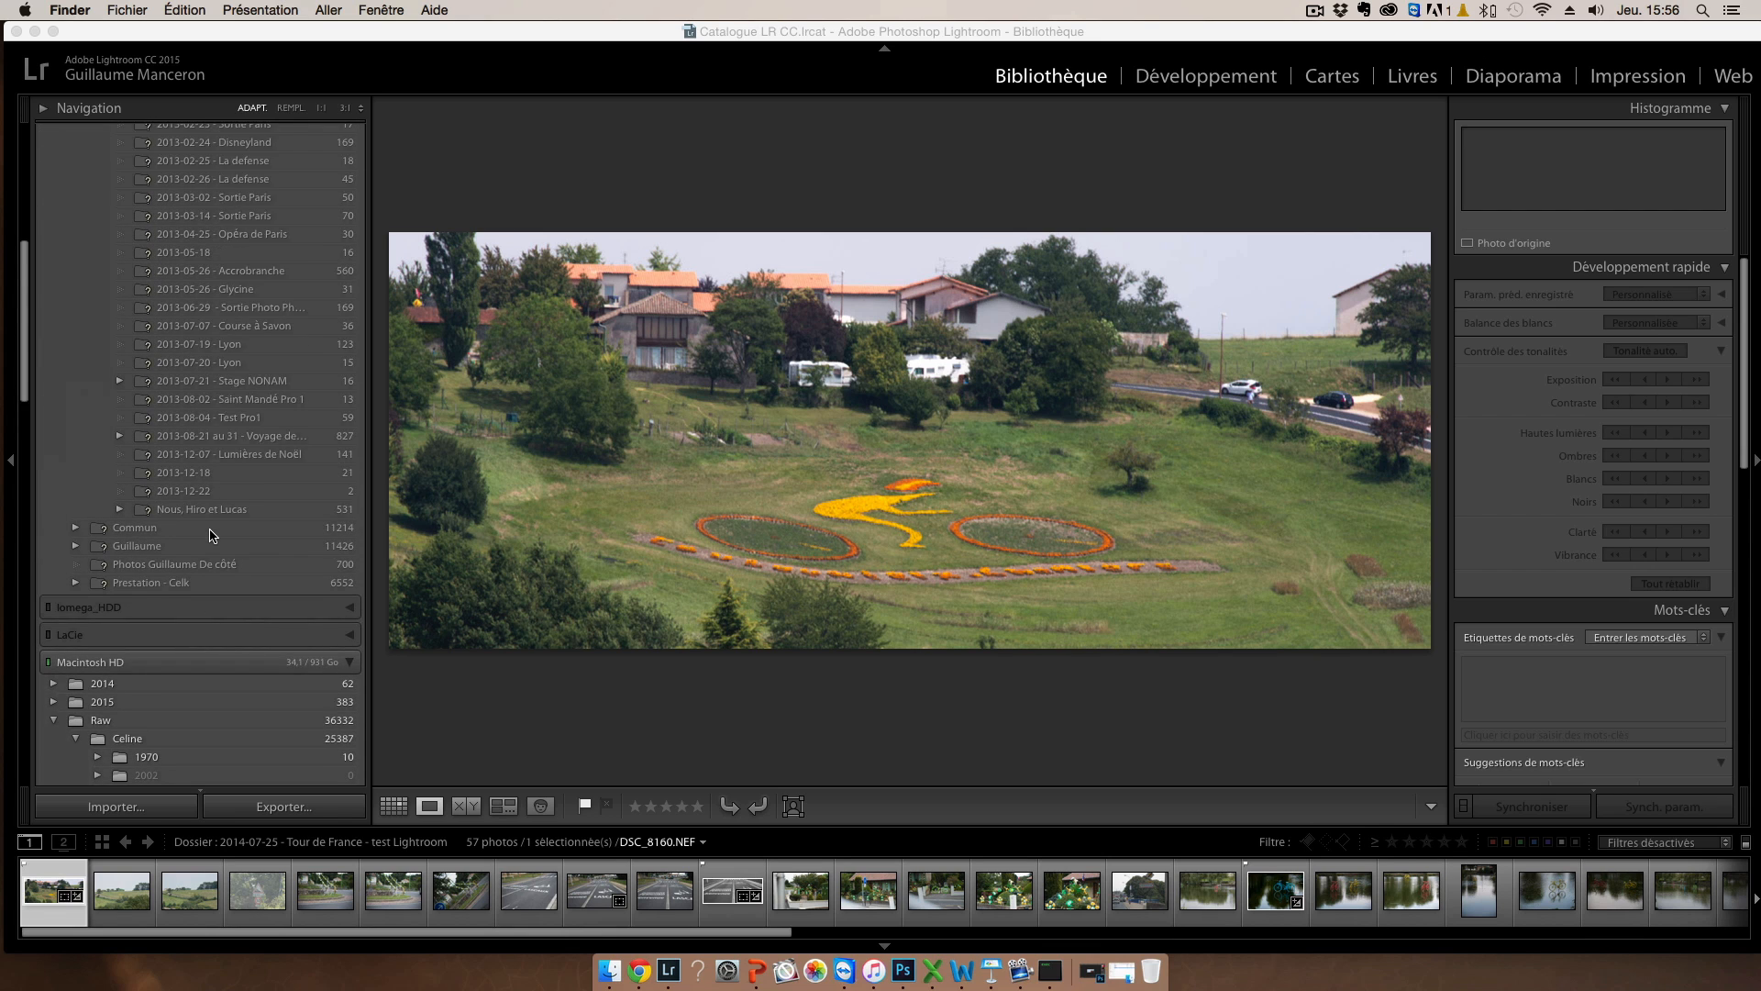
scroll(210, 536, down, 15)
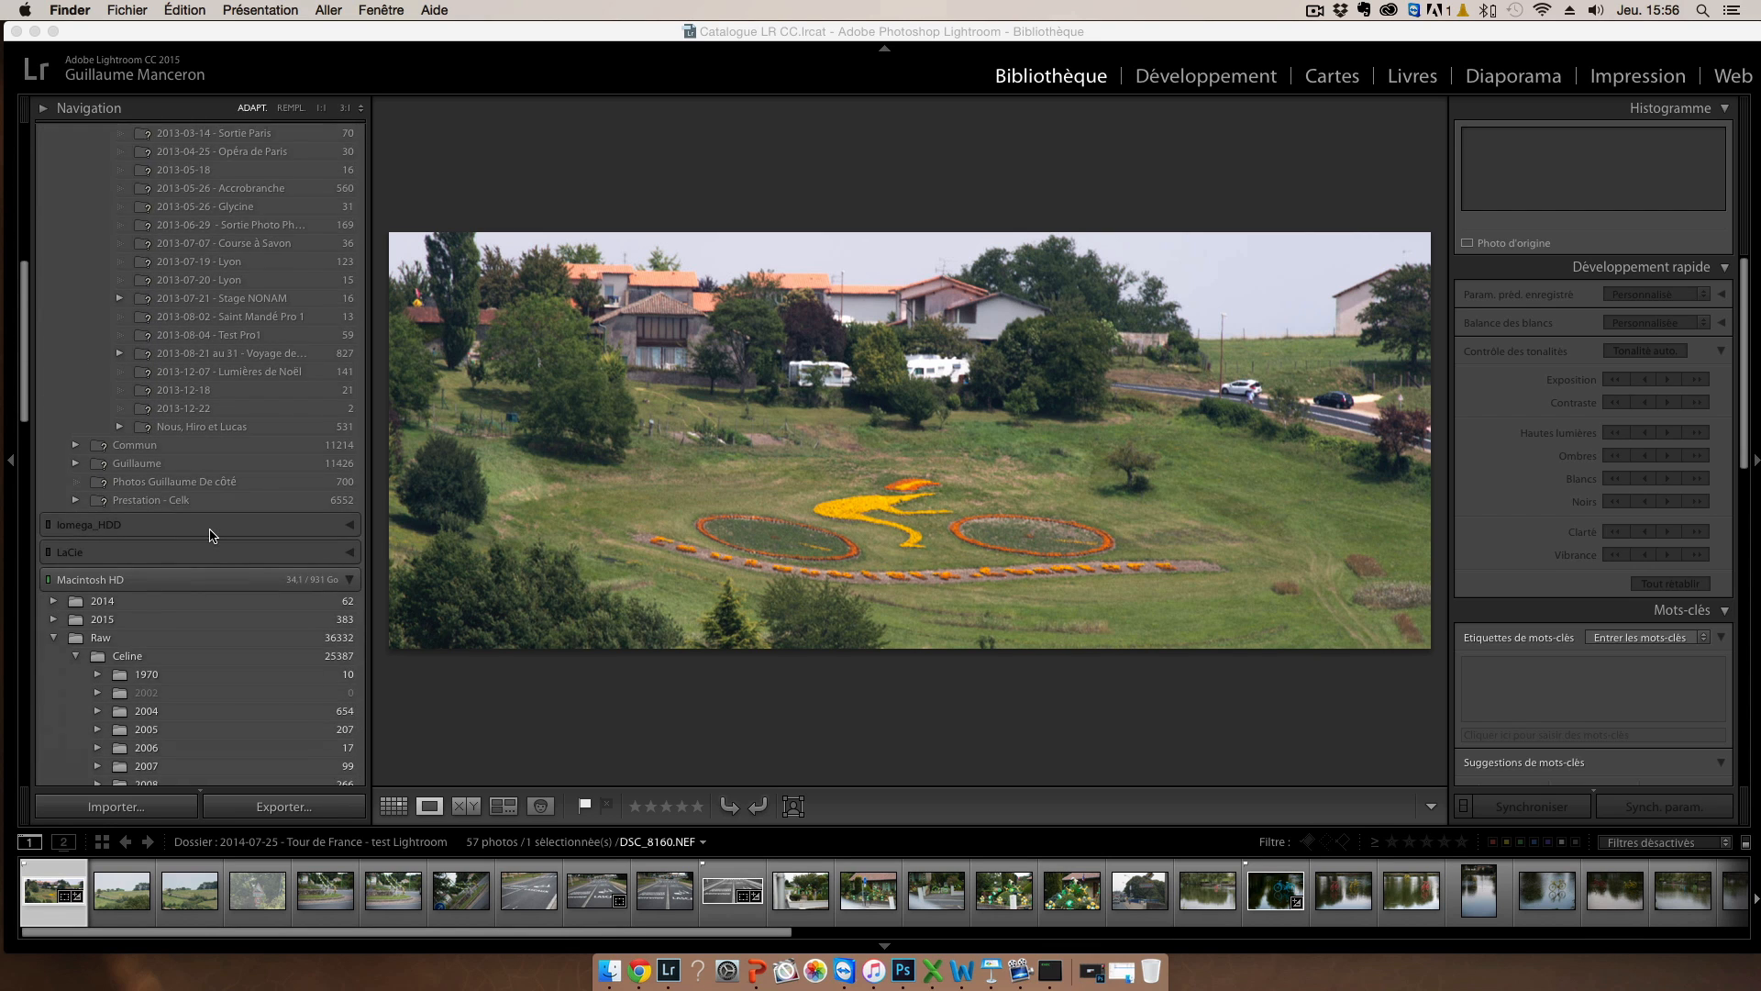
scroll(210, 535, down, 6)
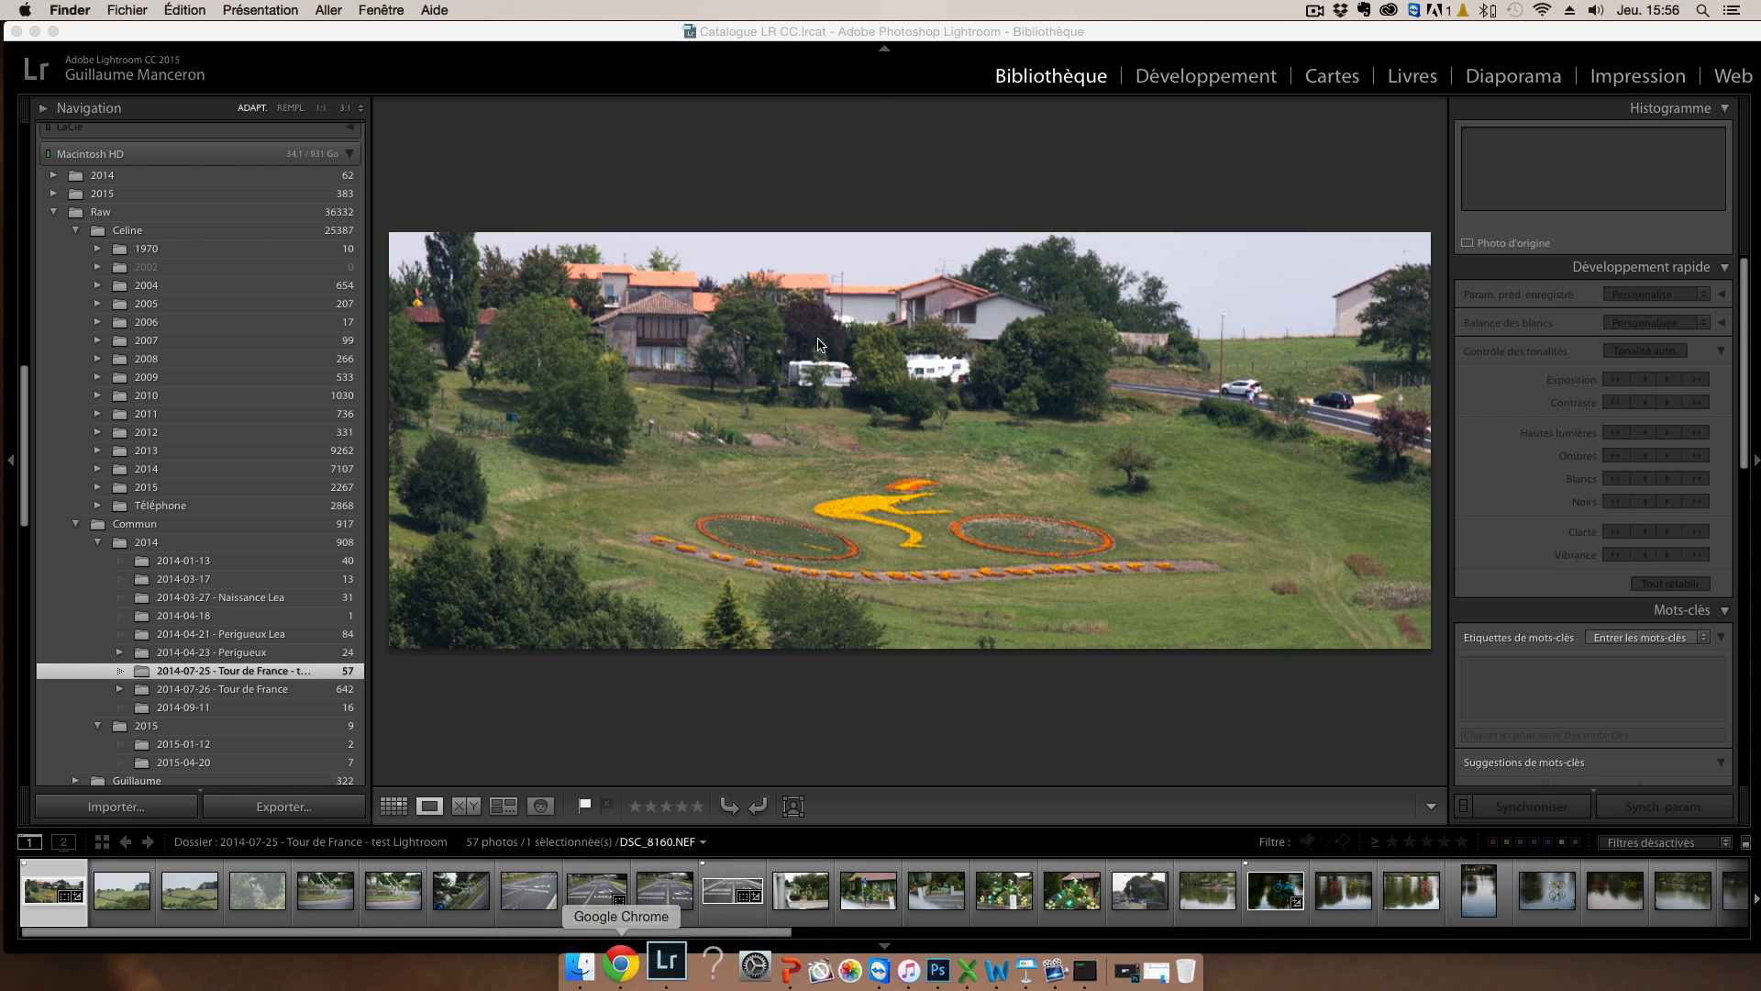
Step: Restore the Finder window, show the Lightroom folder and select the Catalogue LR CC files from Previews.lrdata through lrcat-journal
click(1121, 971)
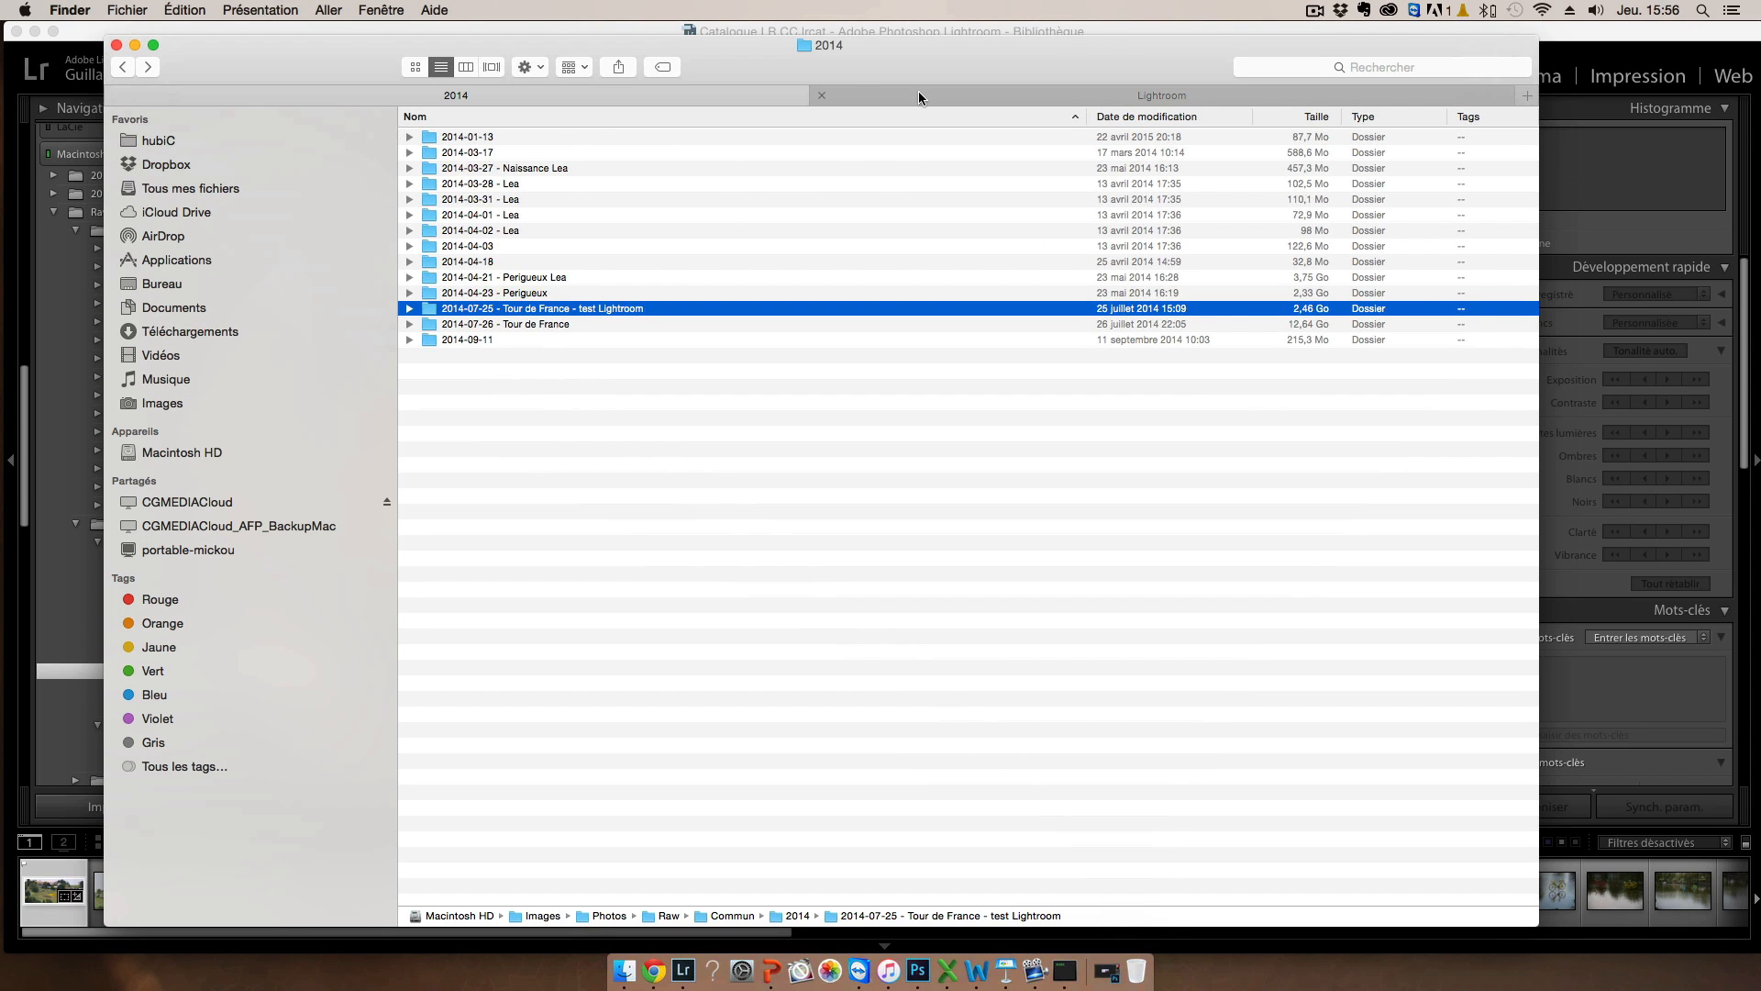
click(919, 96)
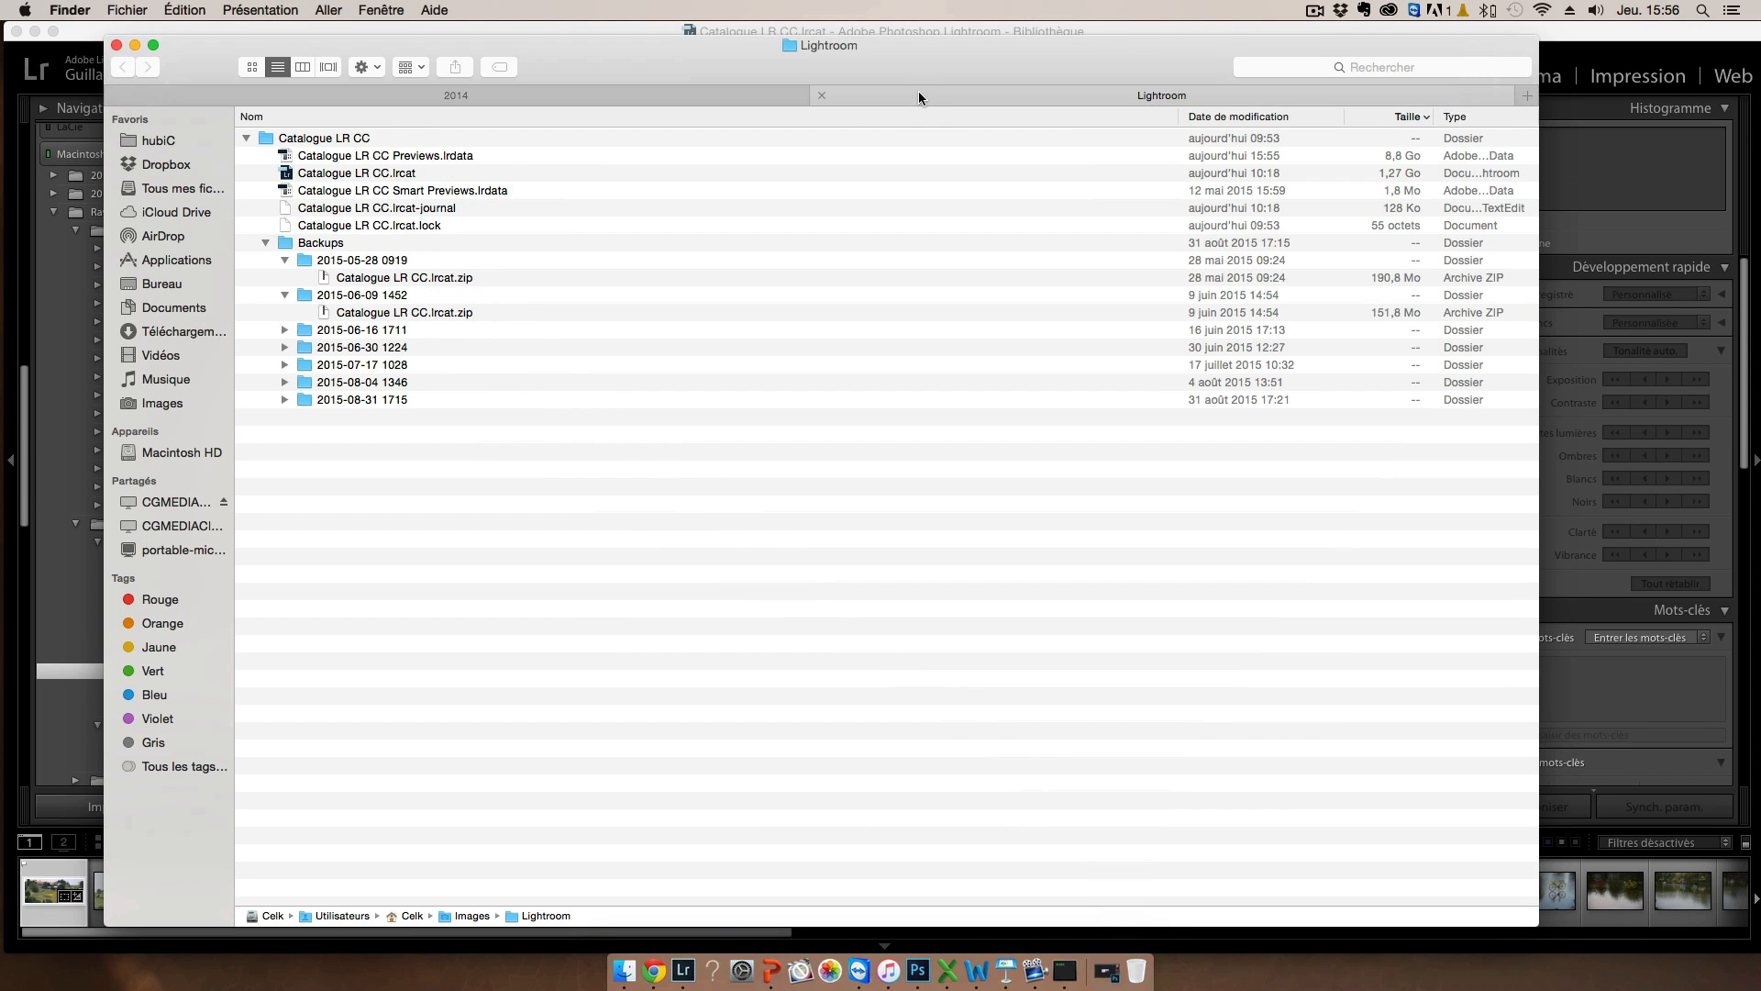
click(348, 139)
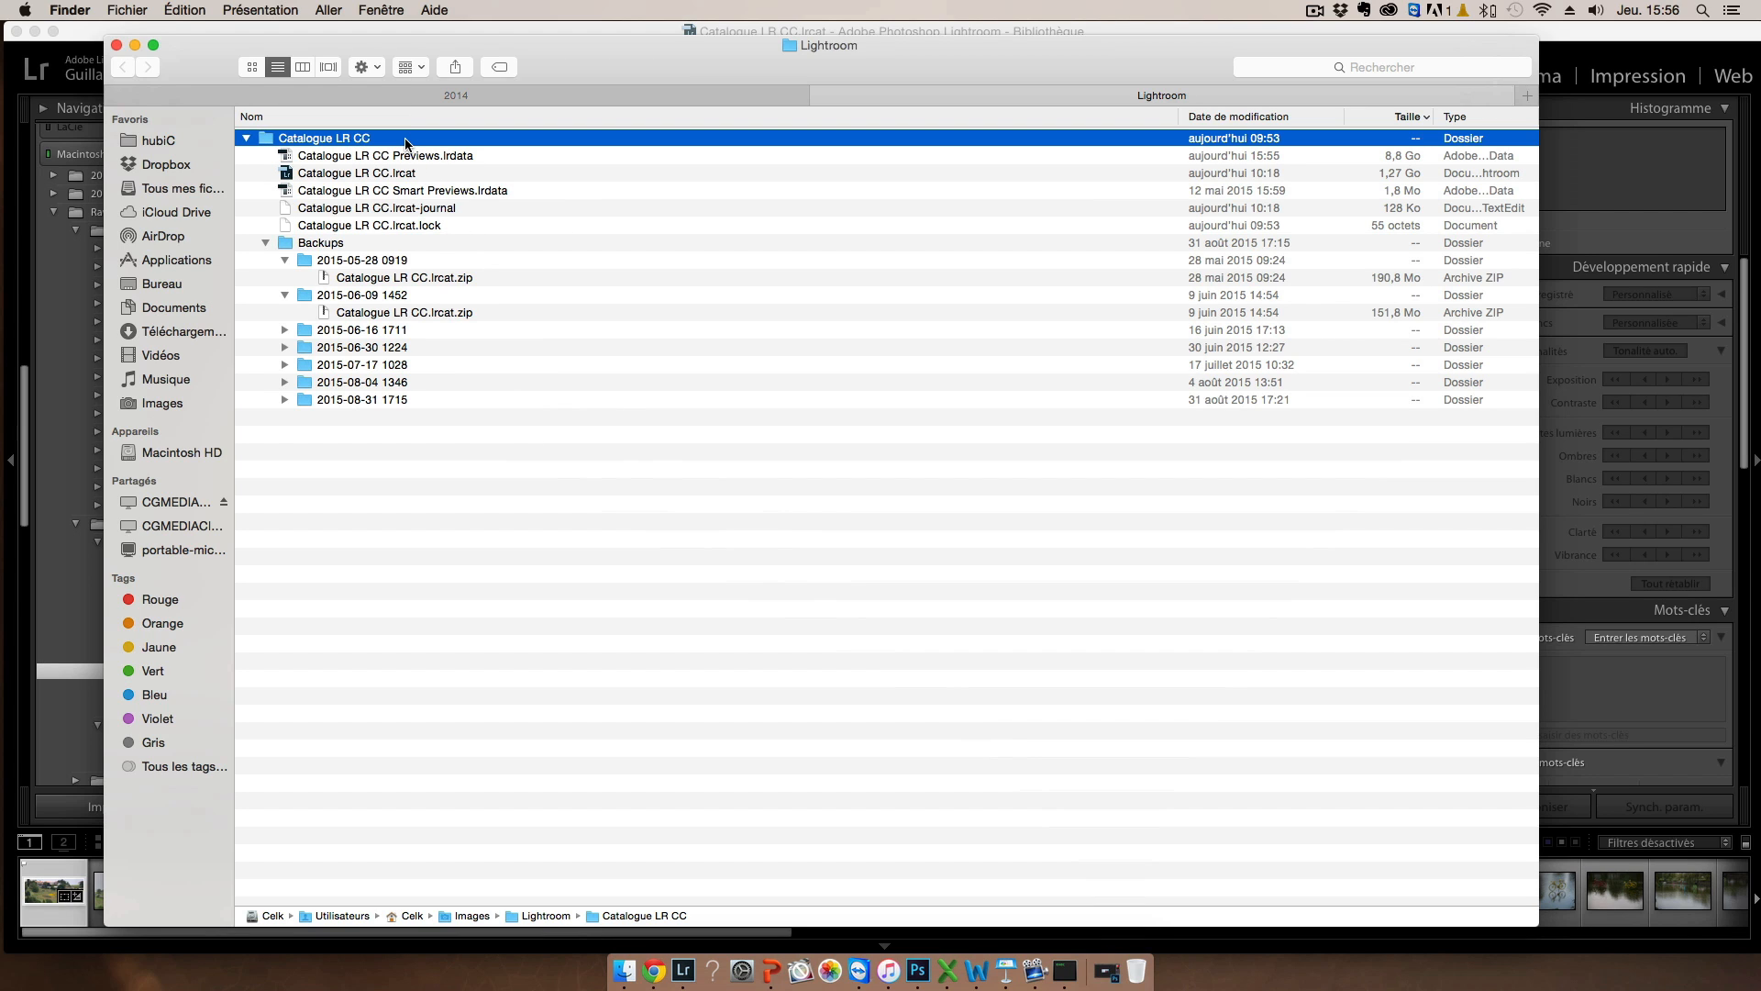
click(396, 169)
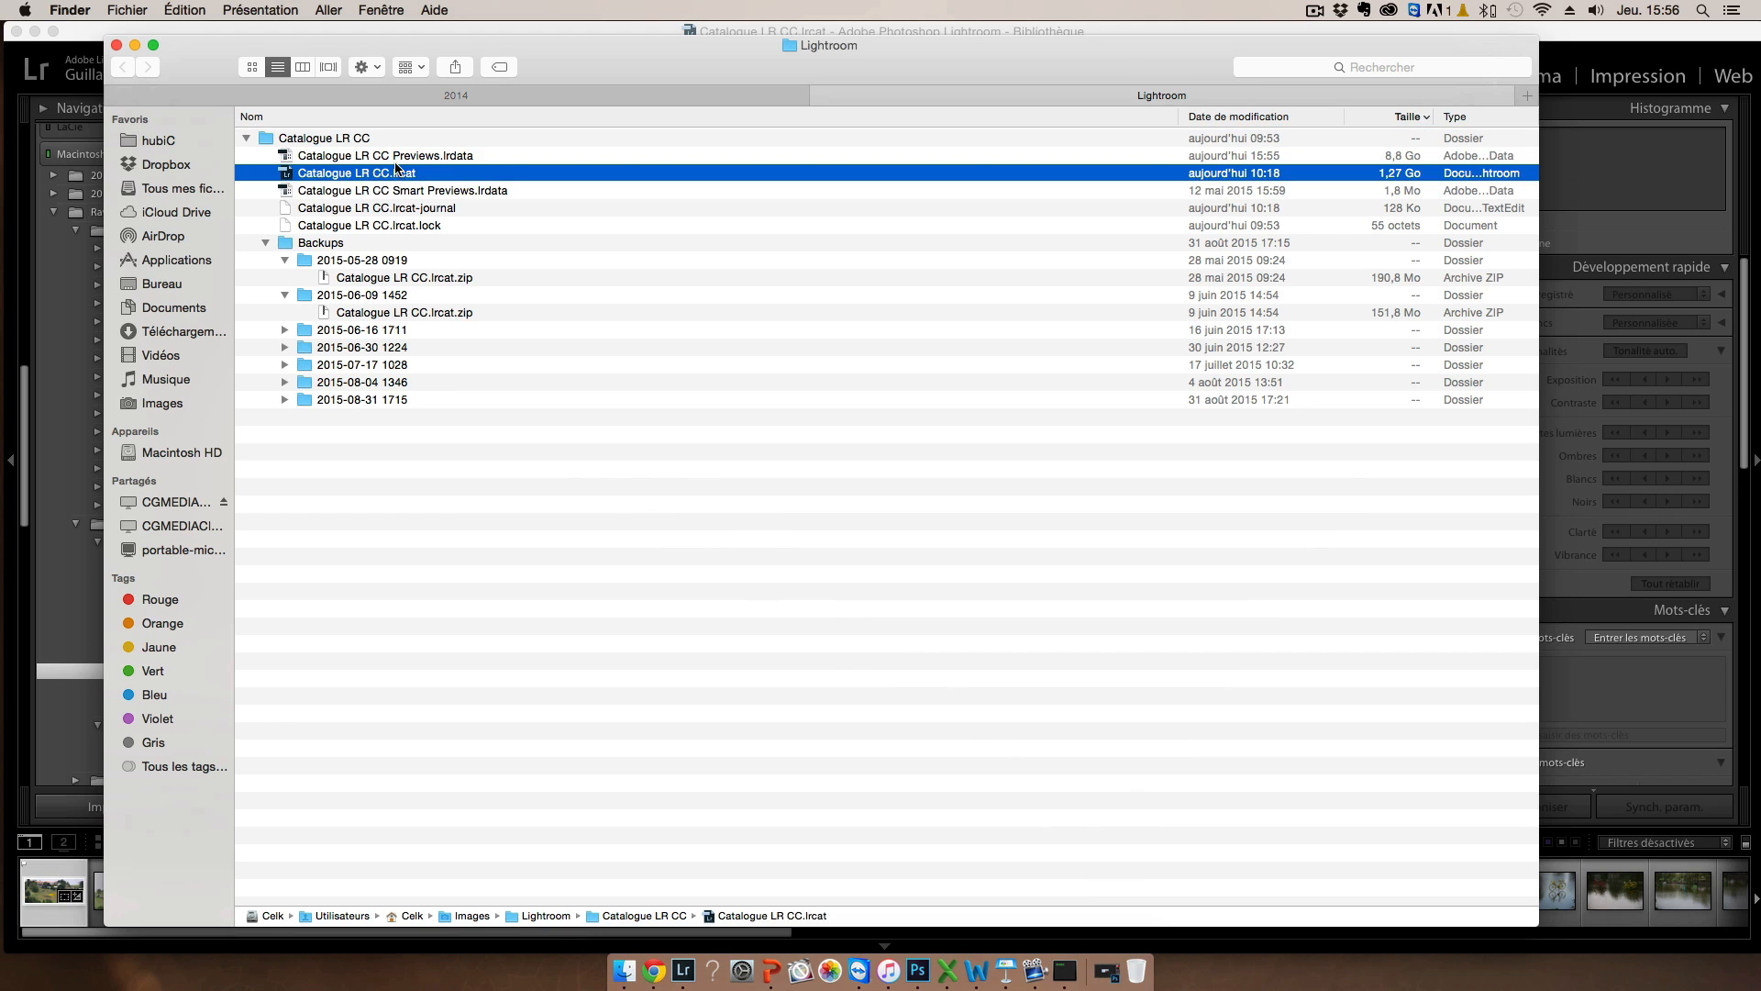
click(396, 158)
key(shift+Down)
key(shift+Down)
key(shift+Down)
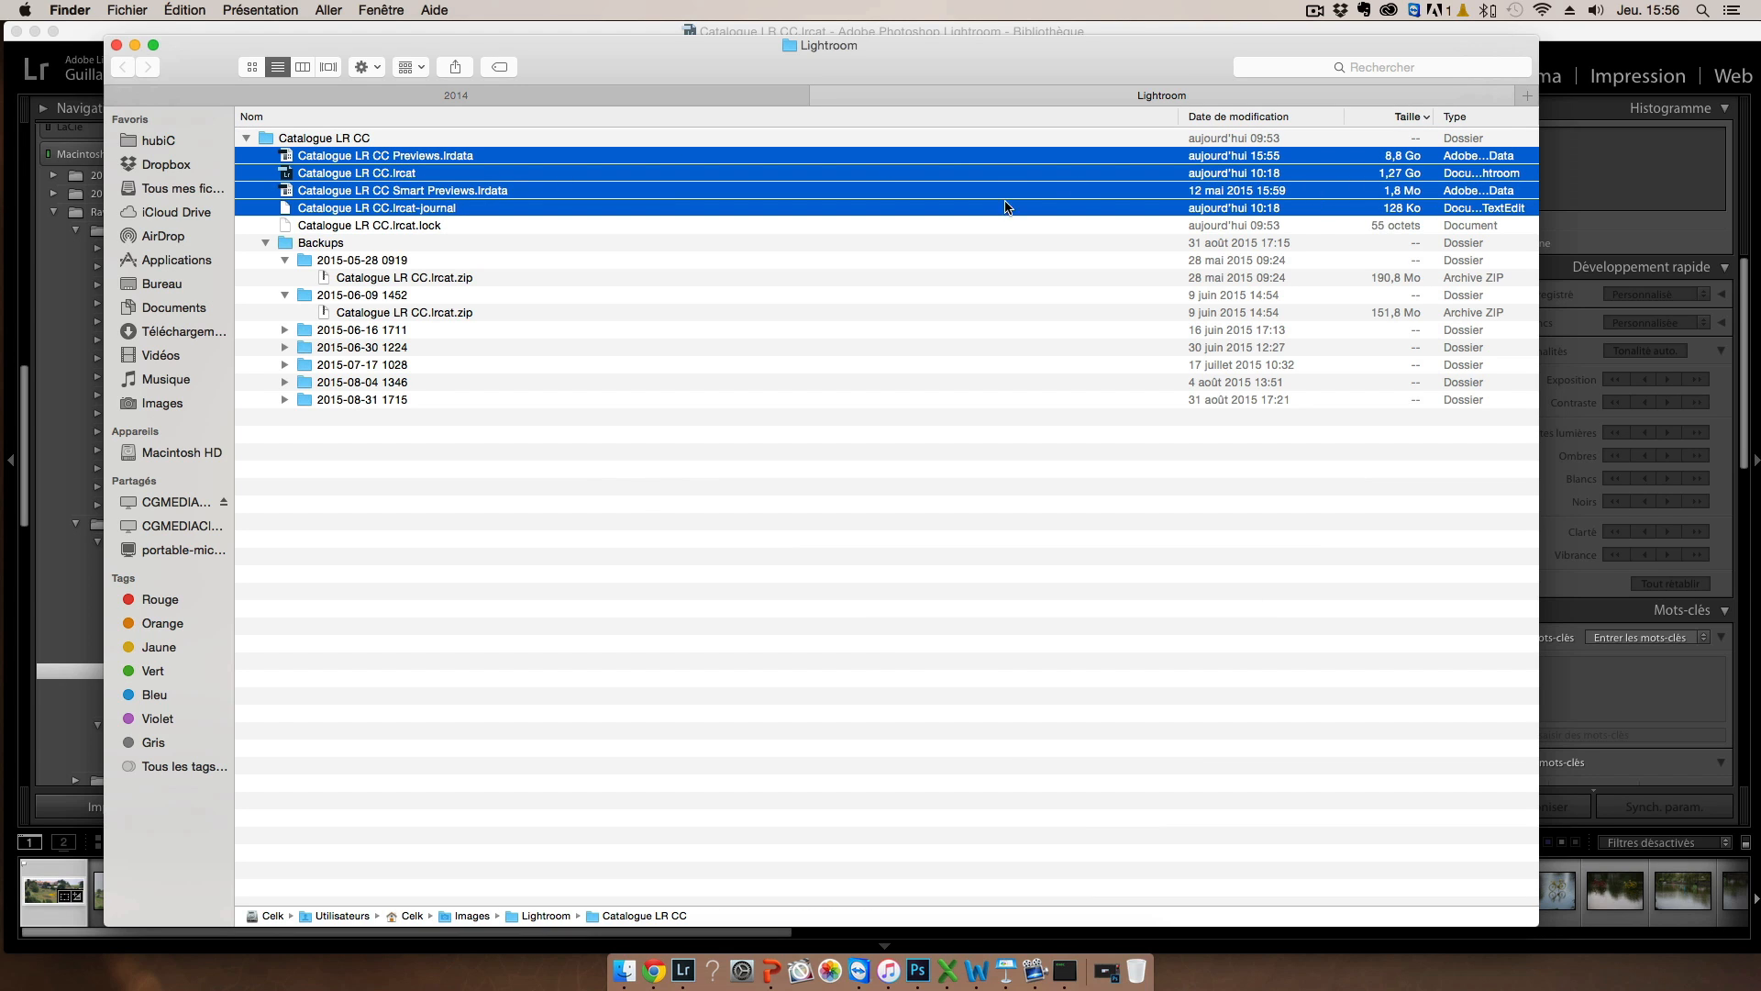
click(313, 243)
click(381, 262)
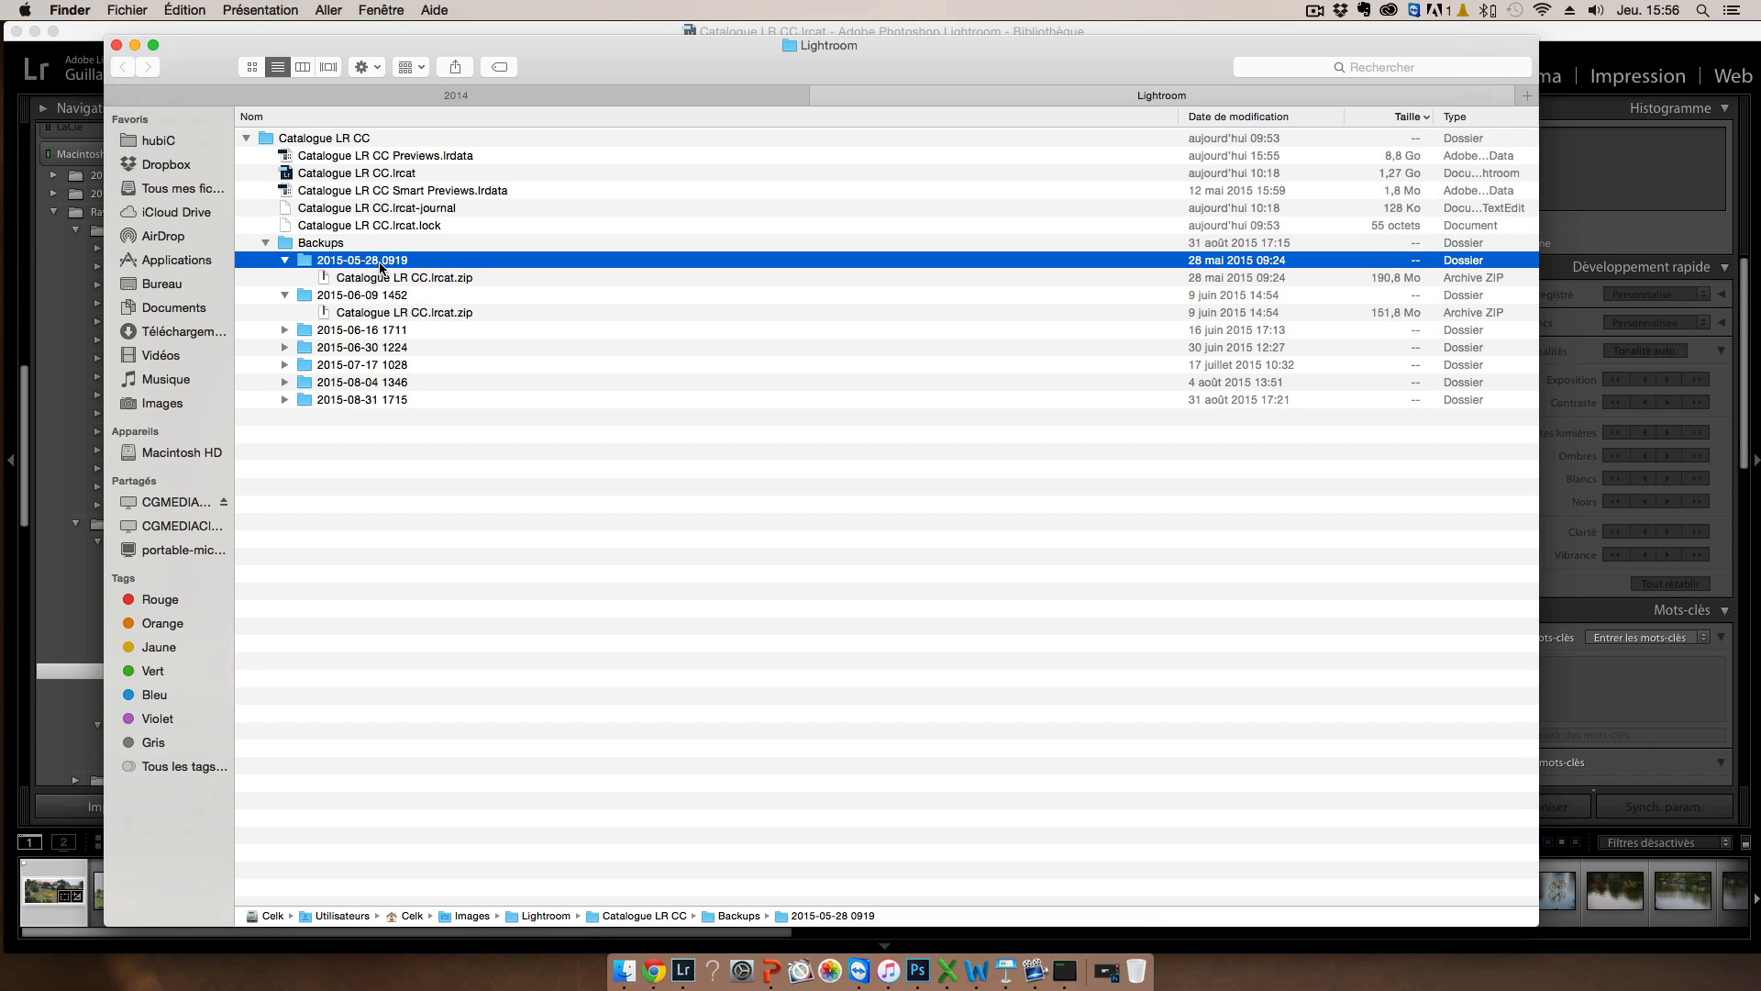
click(368, 402)
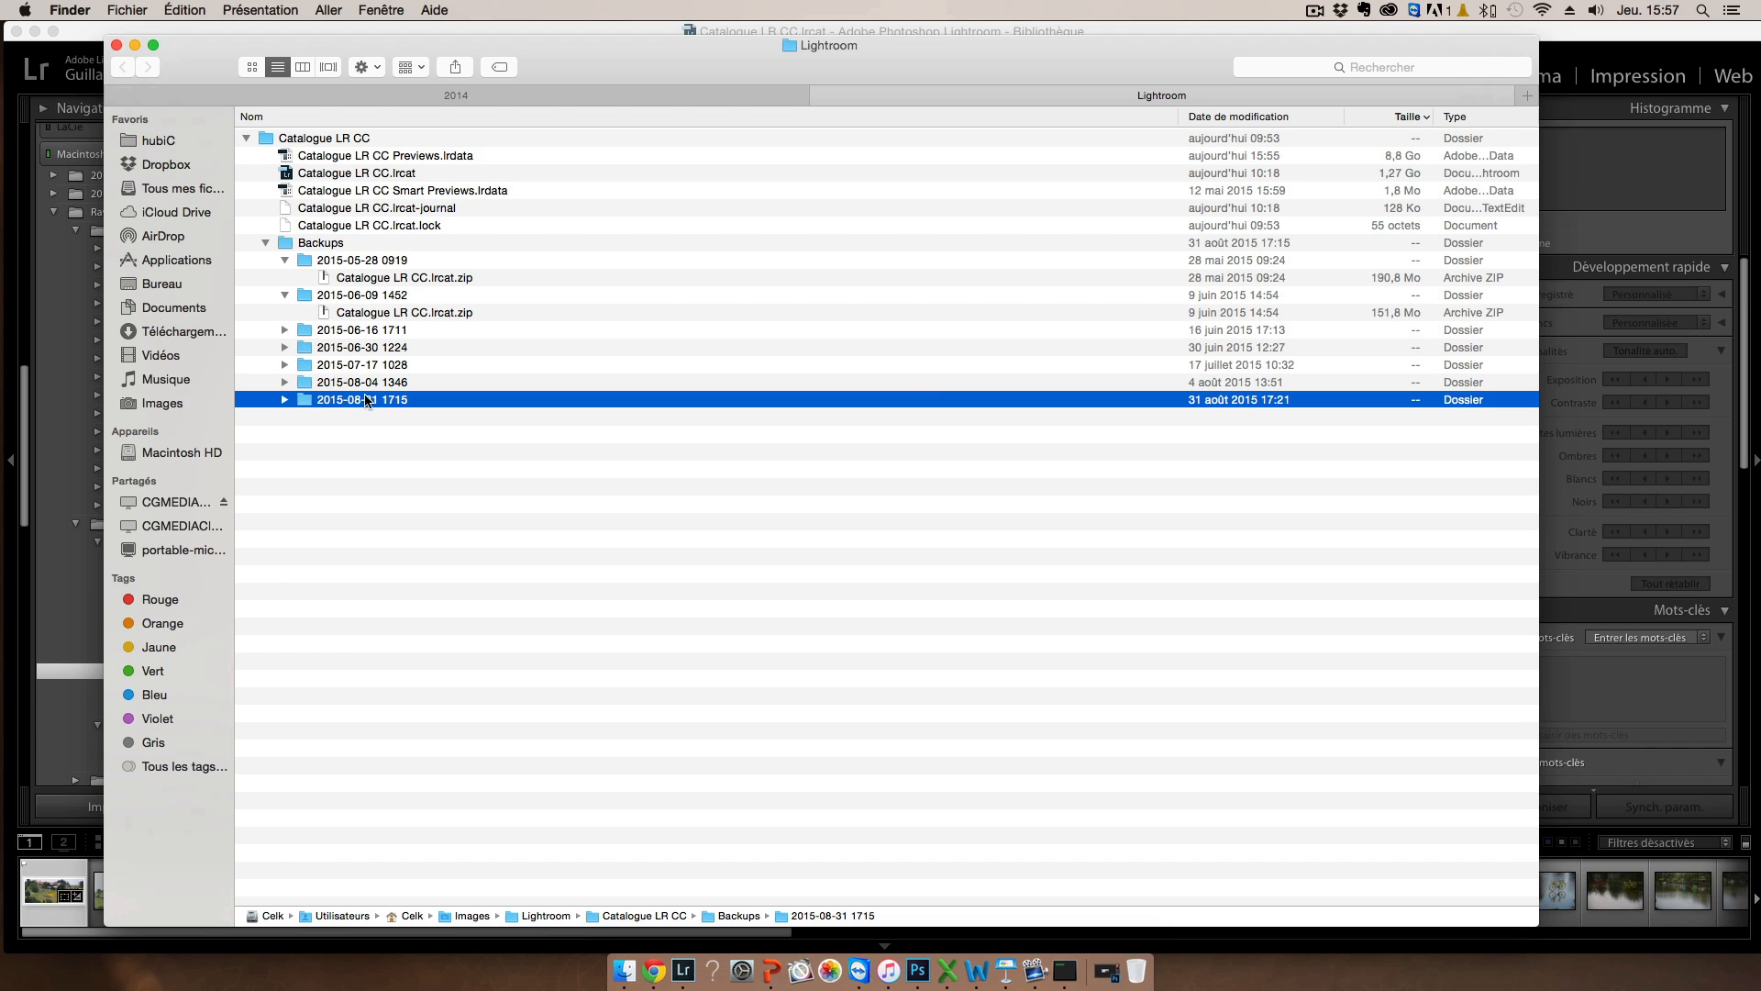
right_click(331, 402)
click(411, 499)
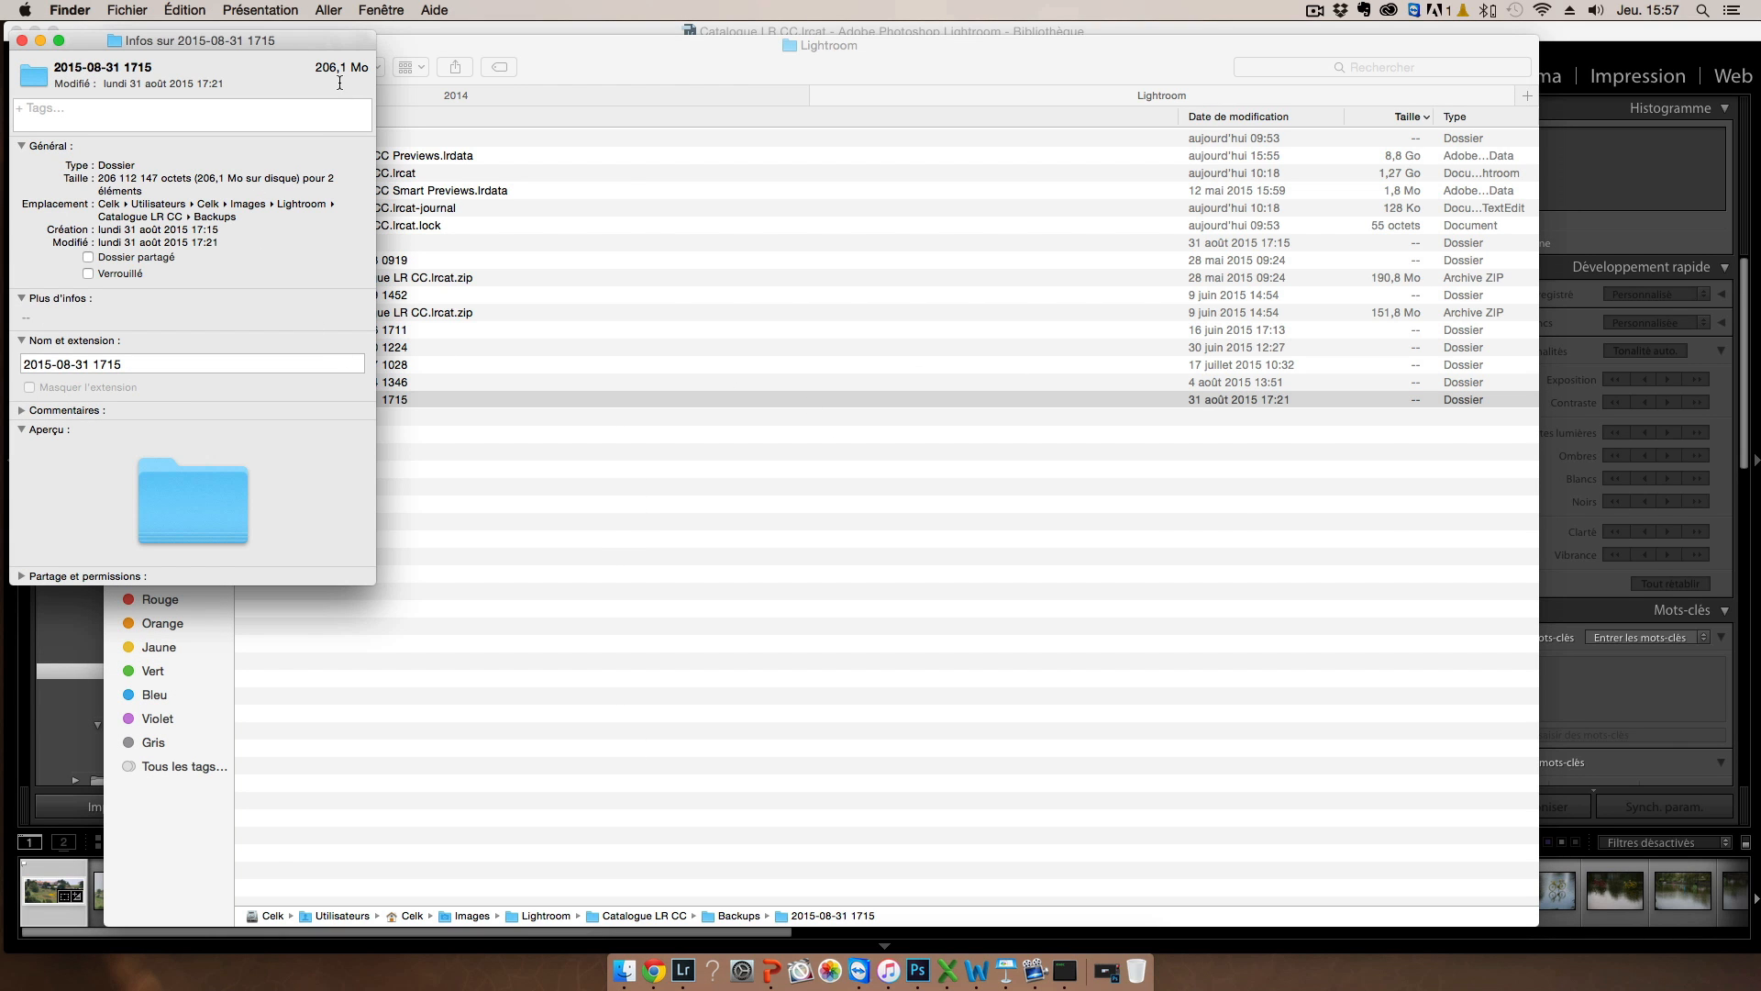
click(22, 40)
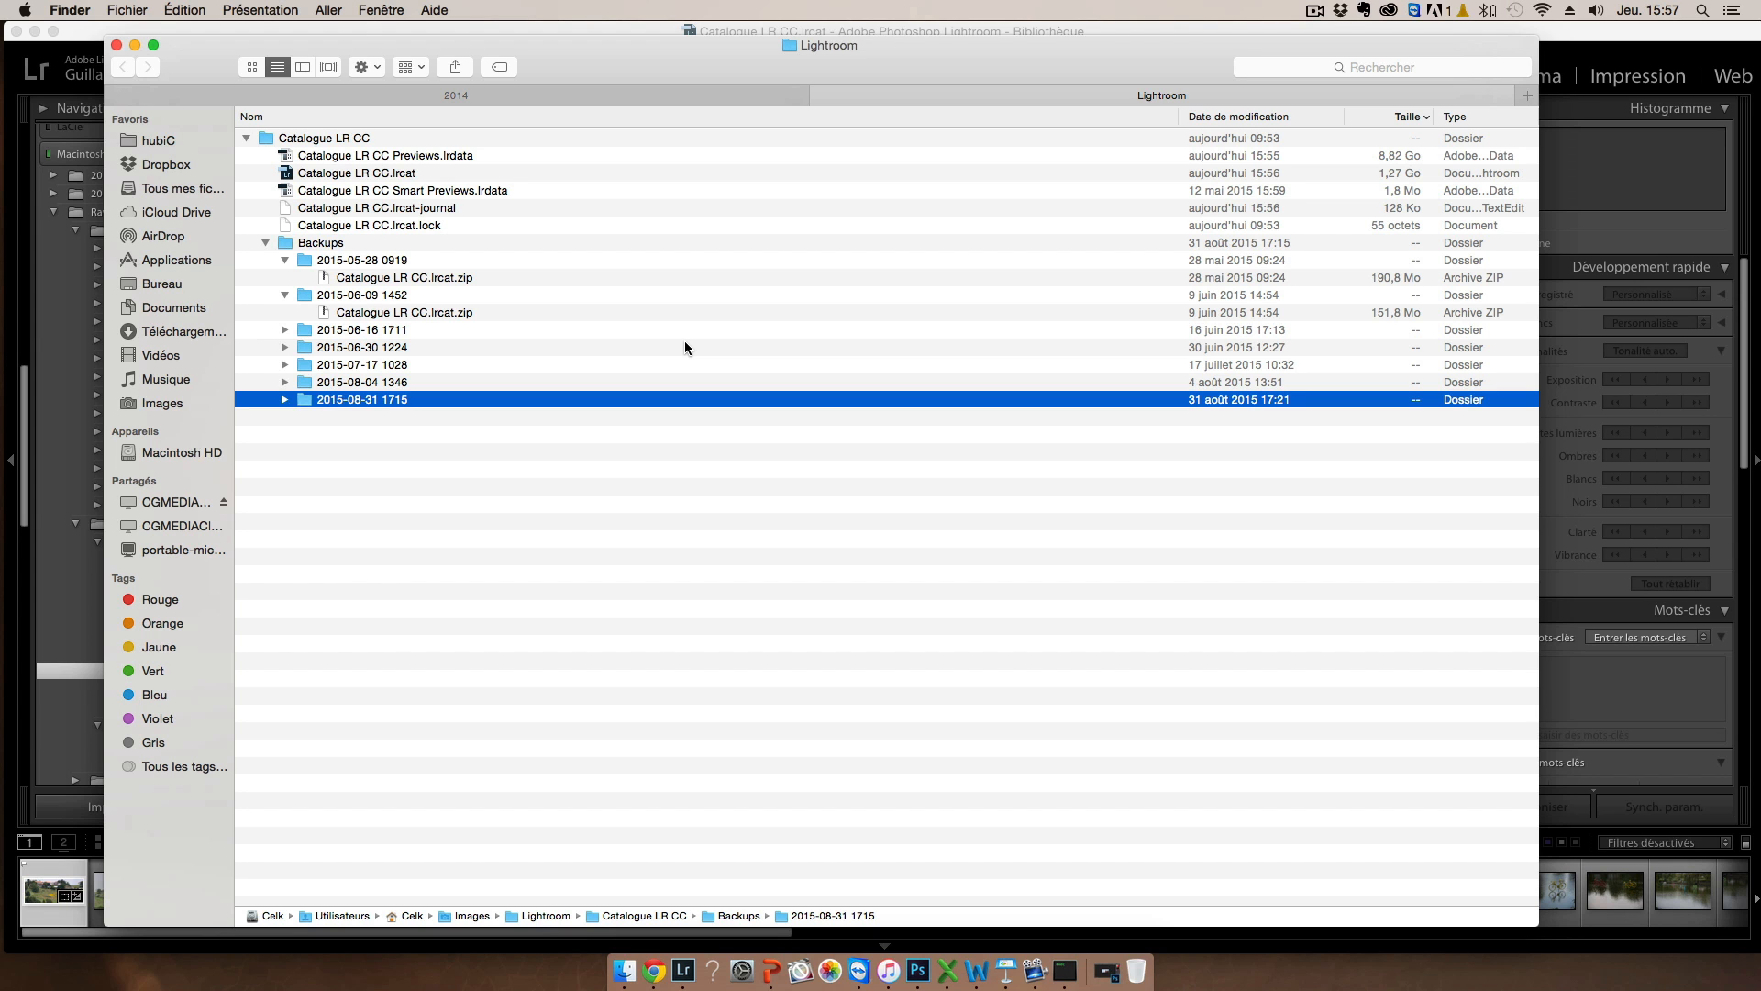
click(79, 40)
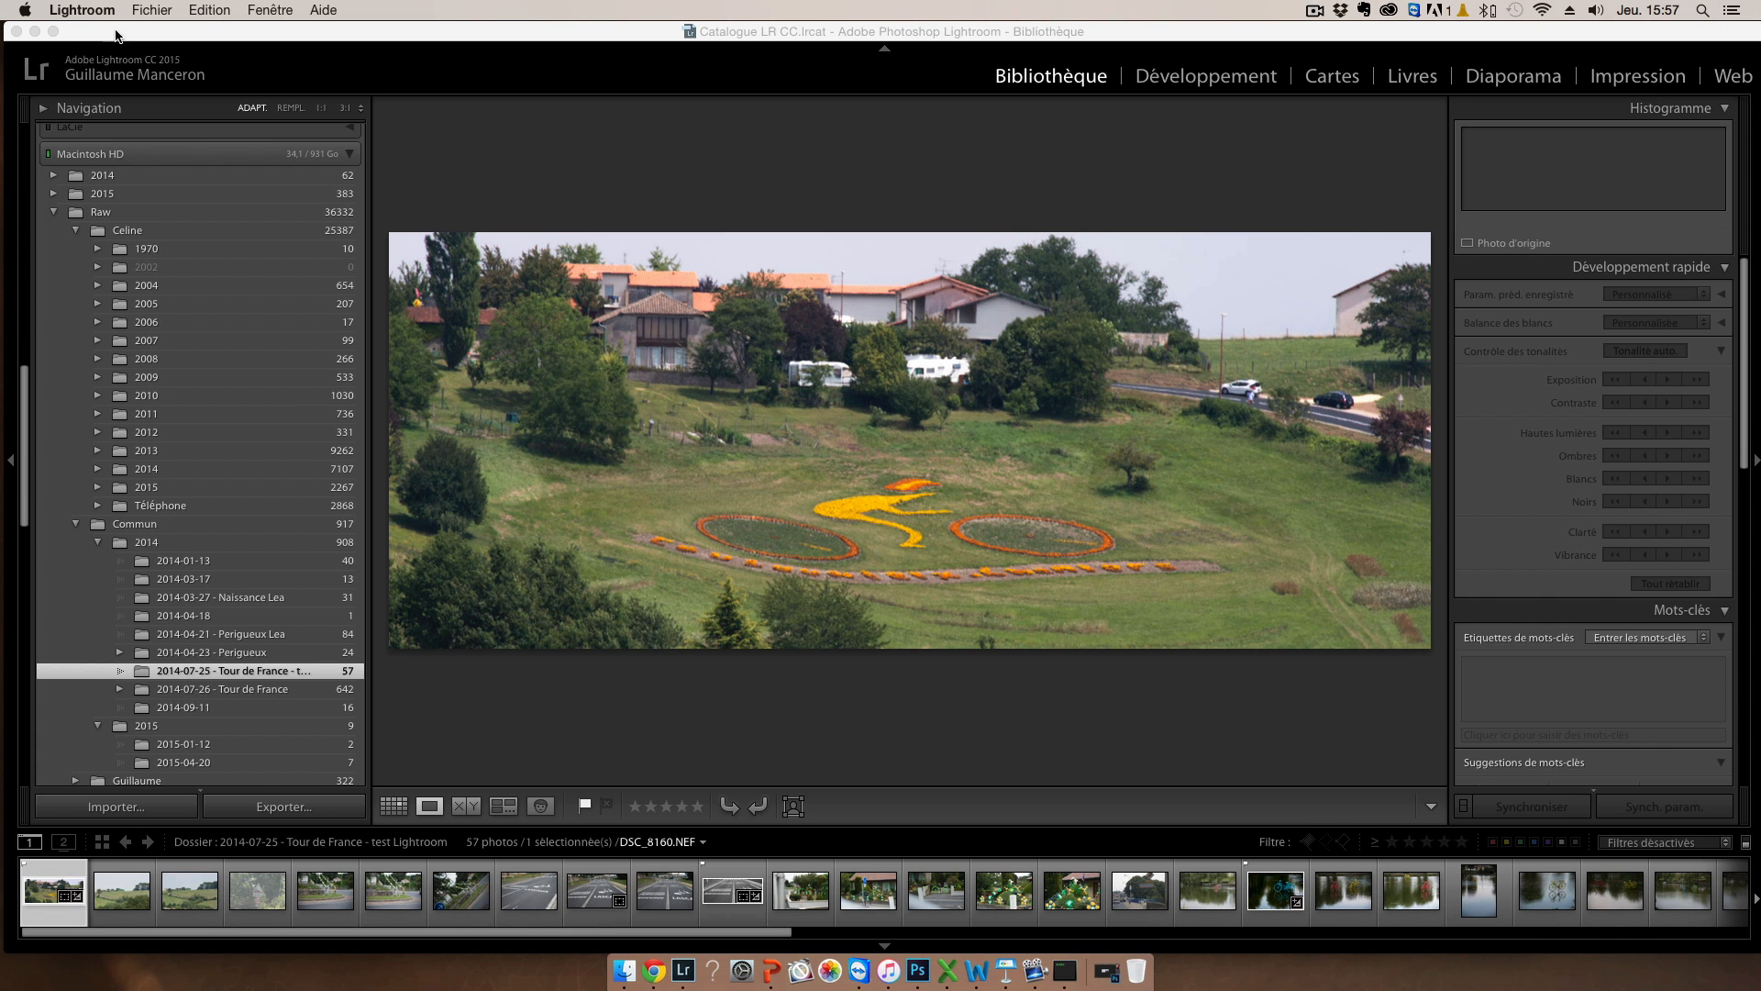
click(141, 9)
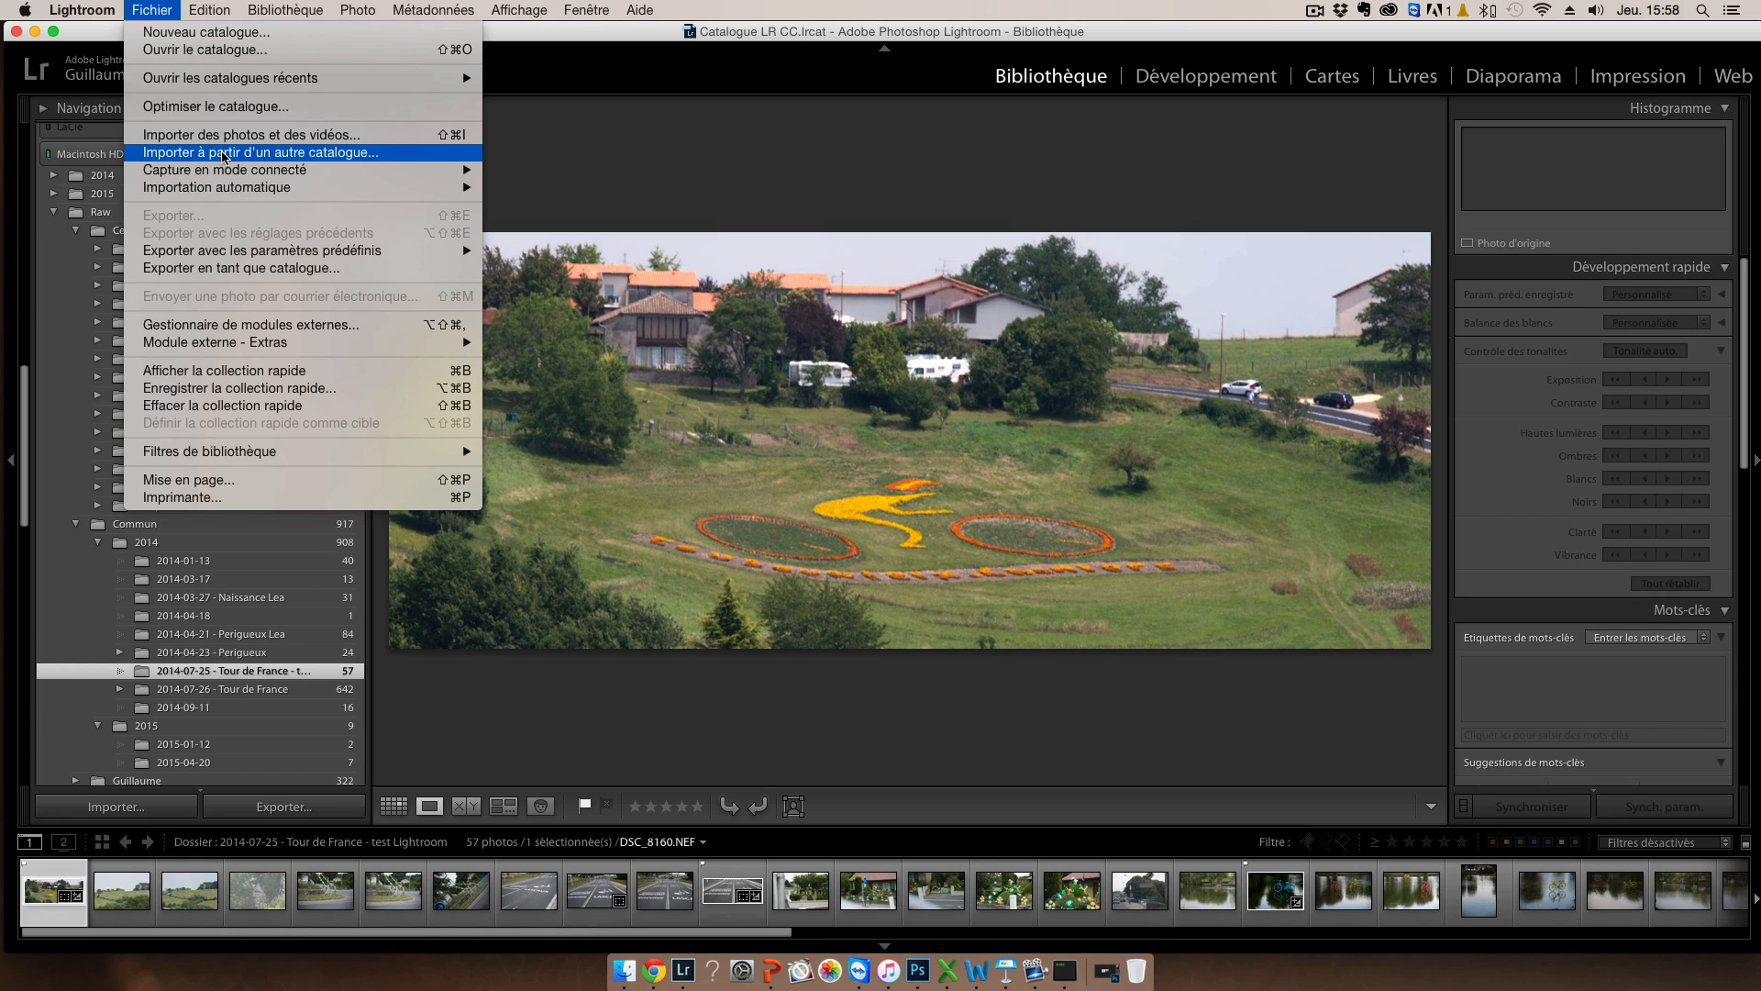
click(58, 467)
scroll(112, 445, up, 4)
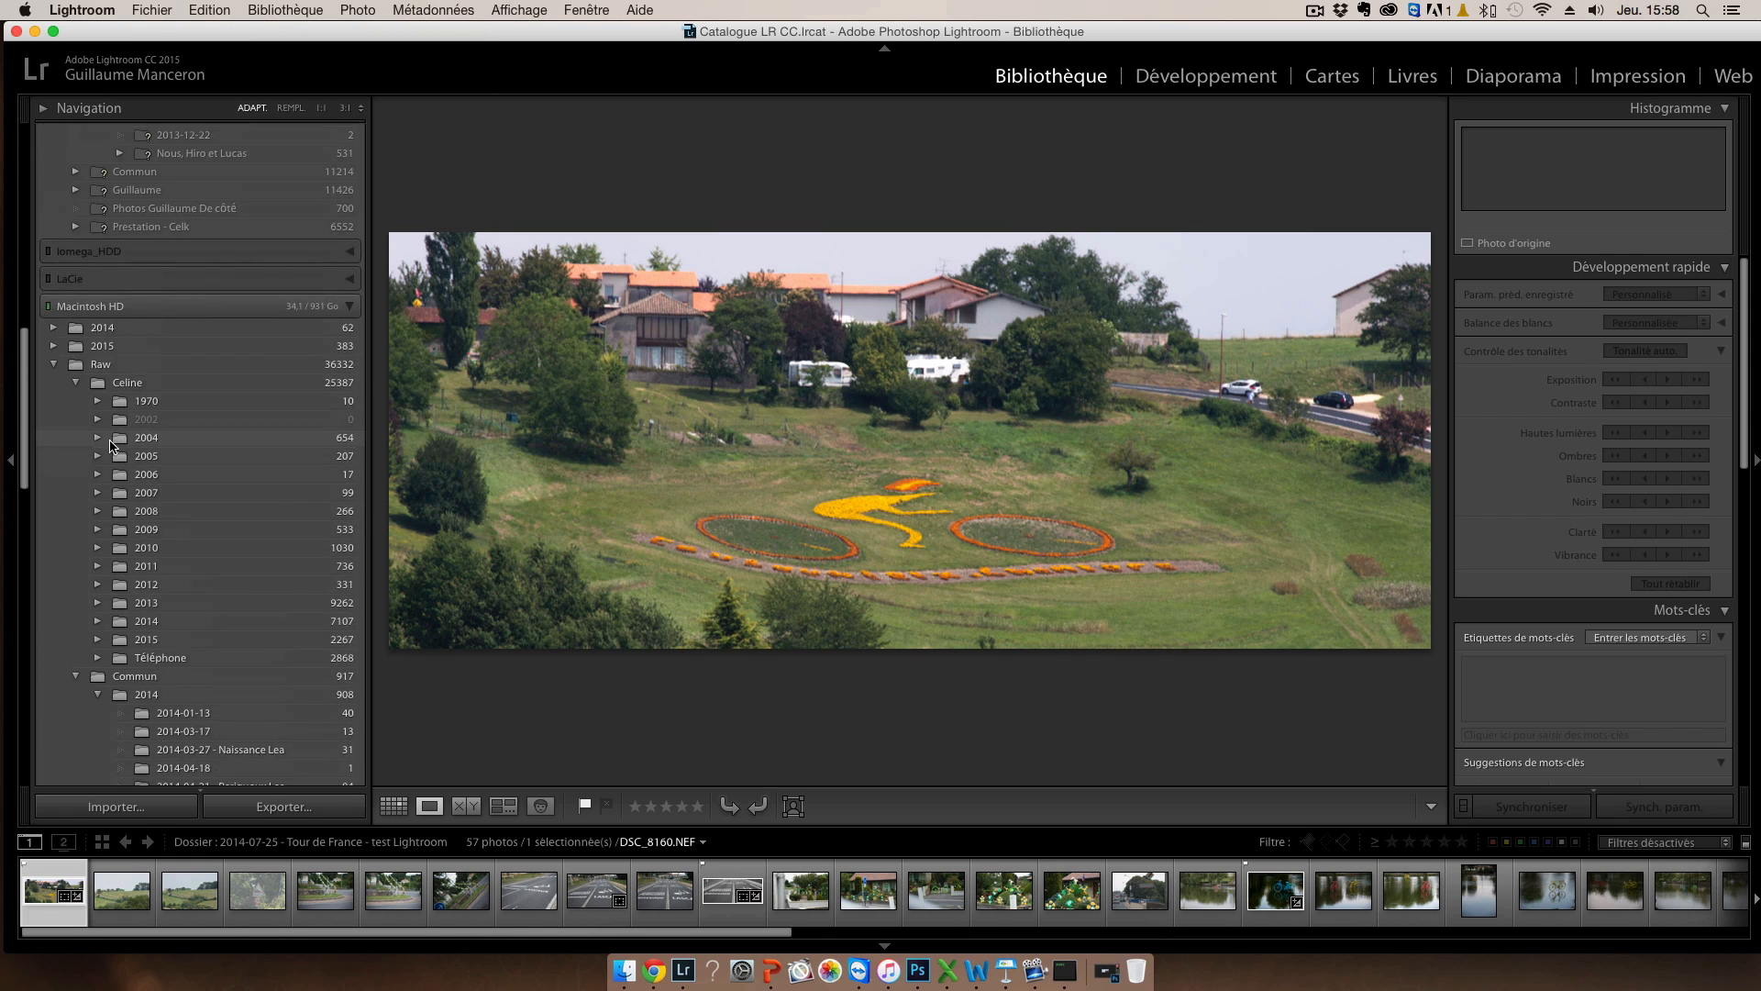
Step: Open the 2013-04-25 - Opéra de Paris folder on DD1000, zoom into its stage door photo and bring up the folder's missing-folder options
scroll(112, 446, up, 15)
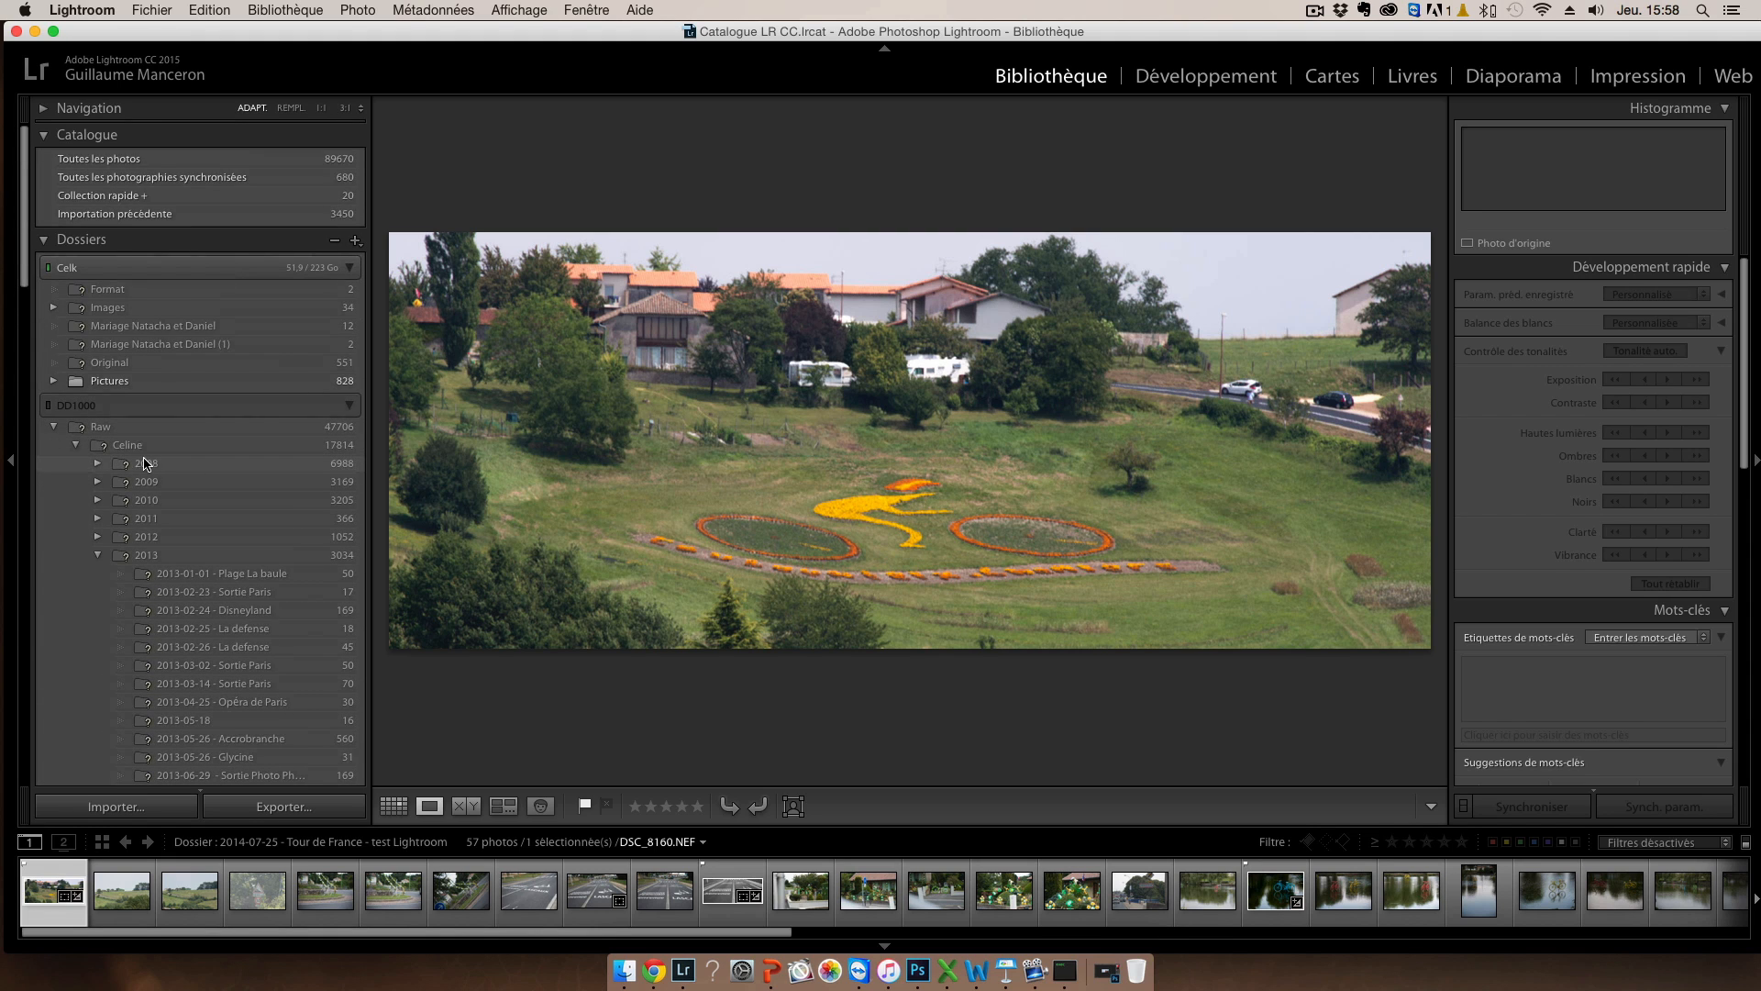
scroll(196, 574, down, 5)
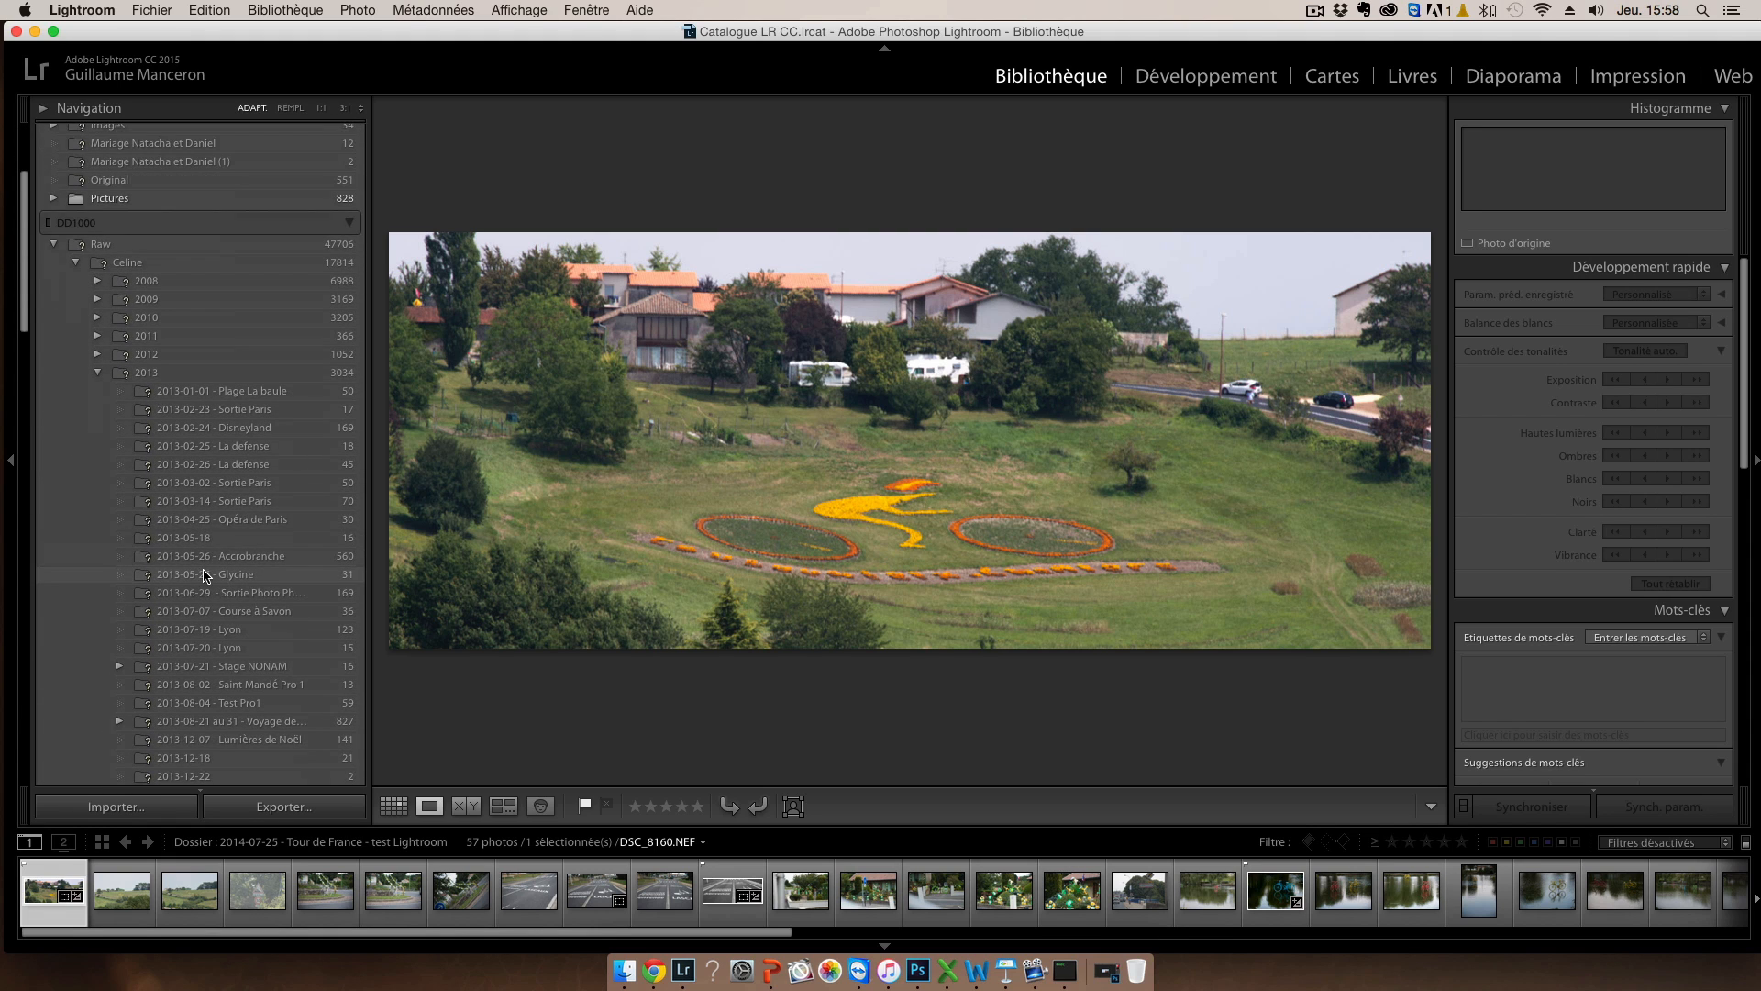
click(235, 520)
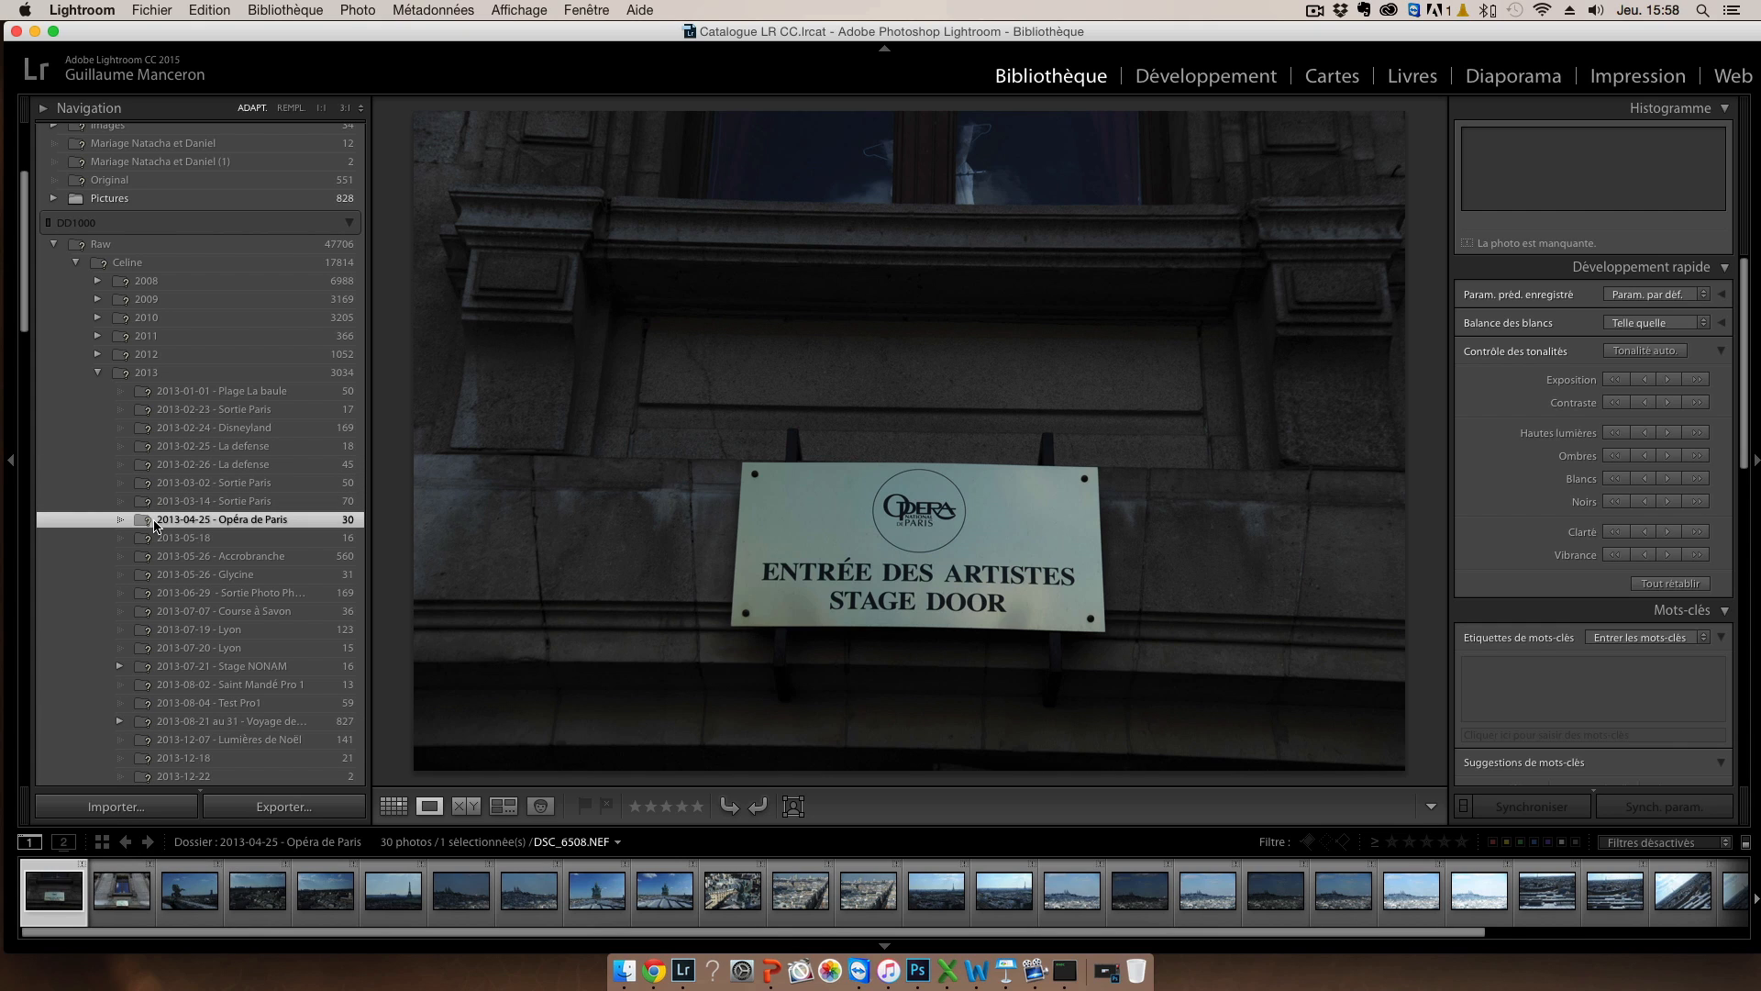
click(786, 630)
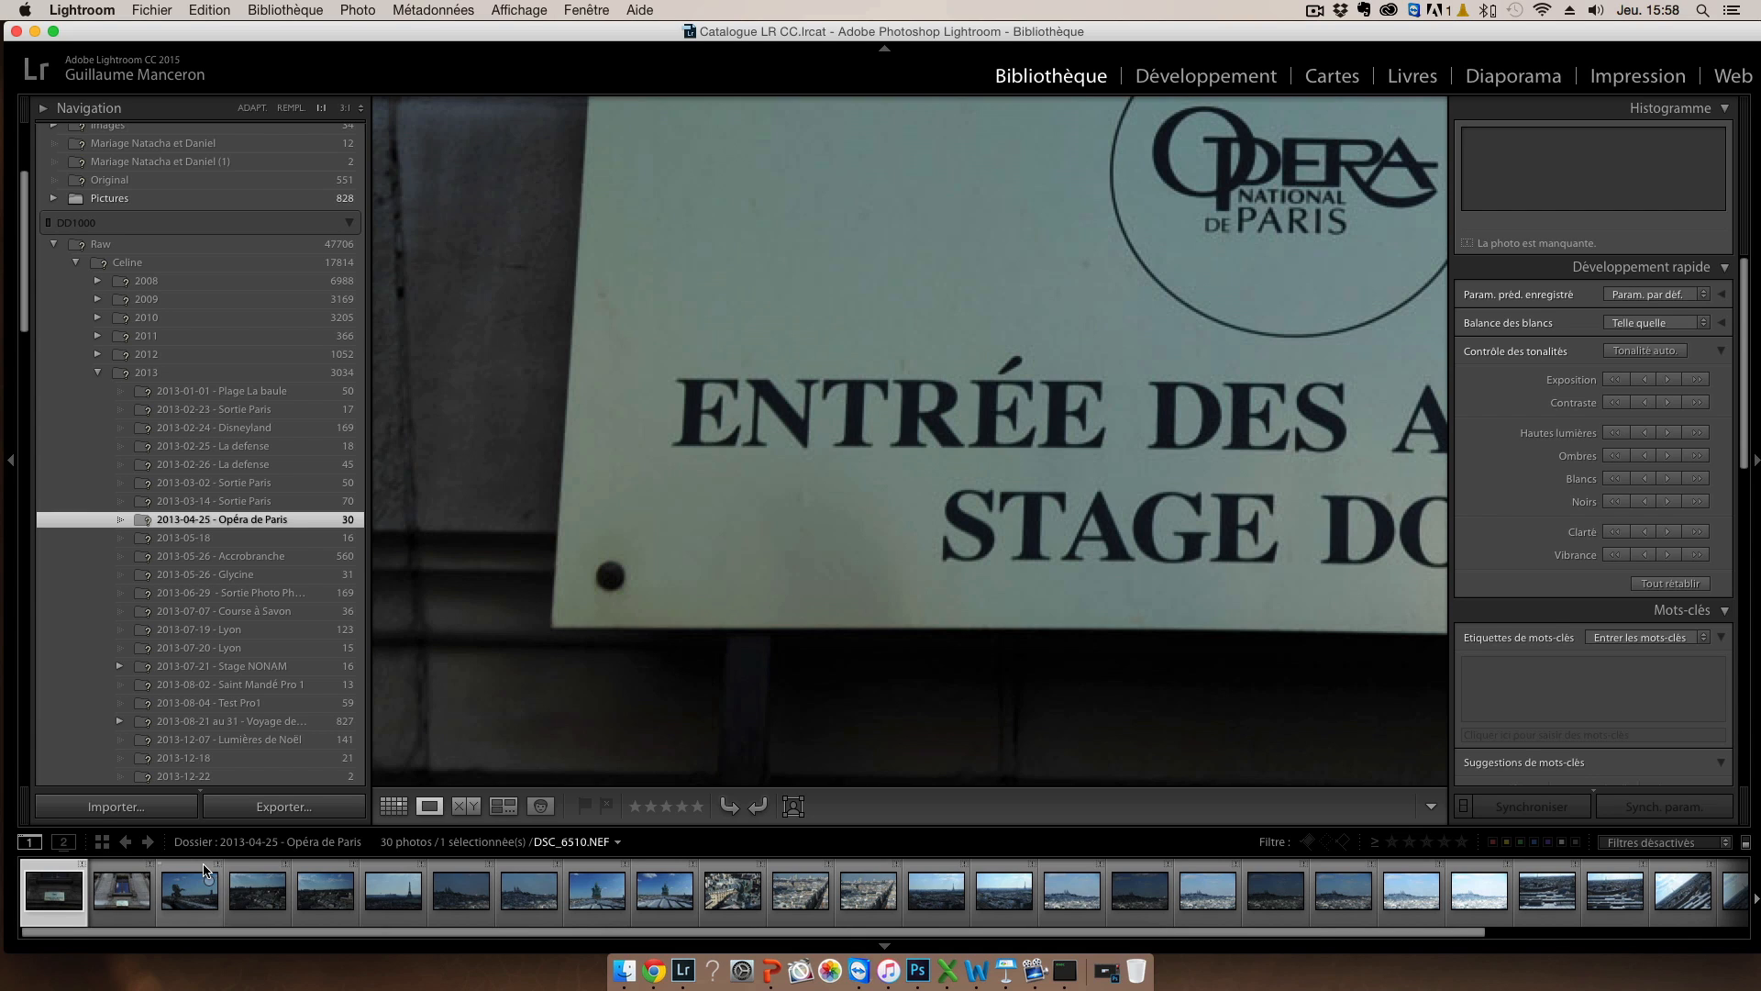
right_click(216, 525)
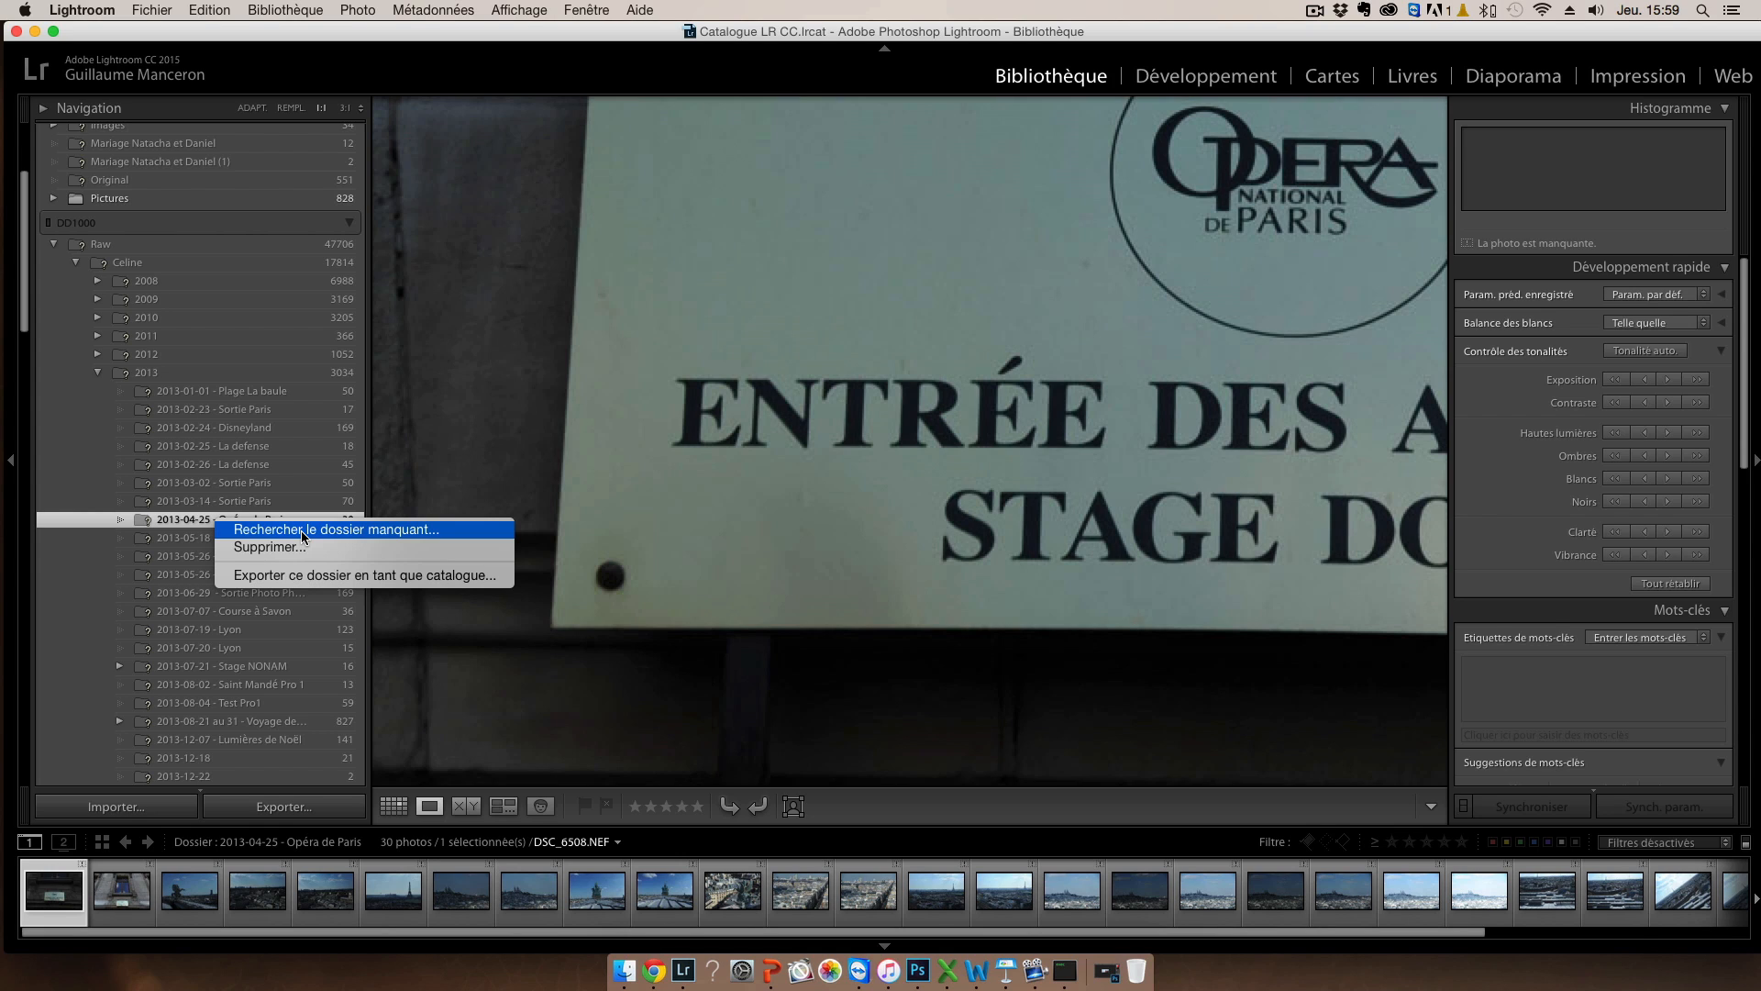
Step: Switch to Finder, select the Catalogue LR CC files from Previews.lrdata through lrcat.lock, and return to Lightroom
click(623, 972)
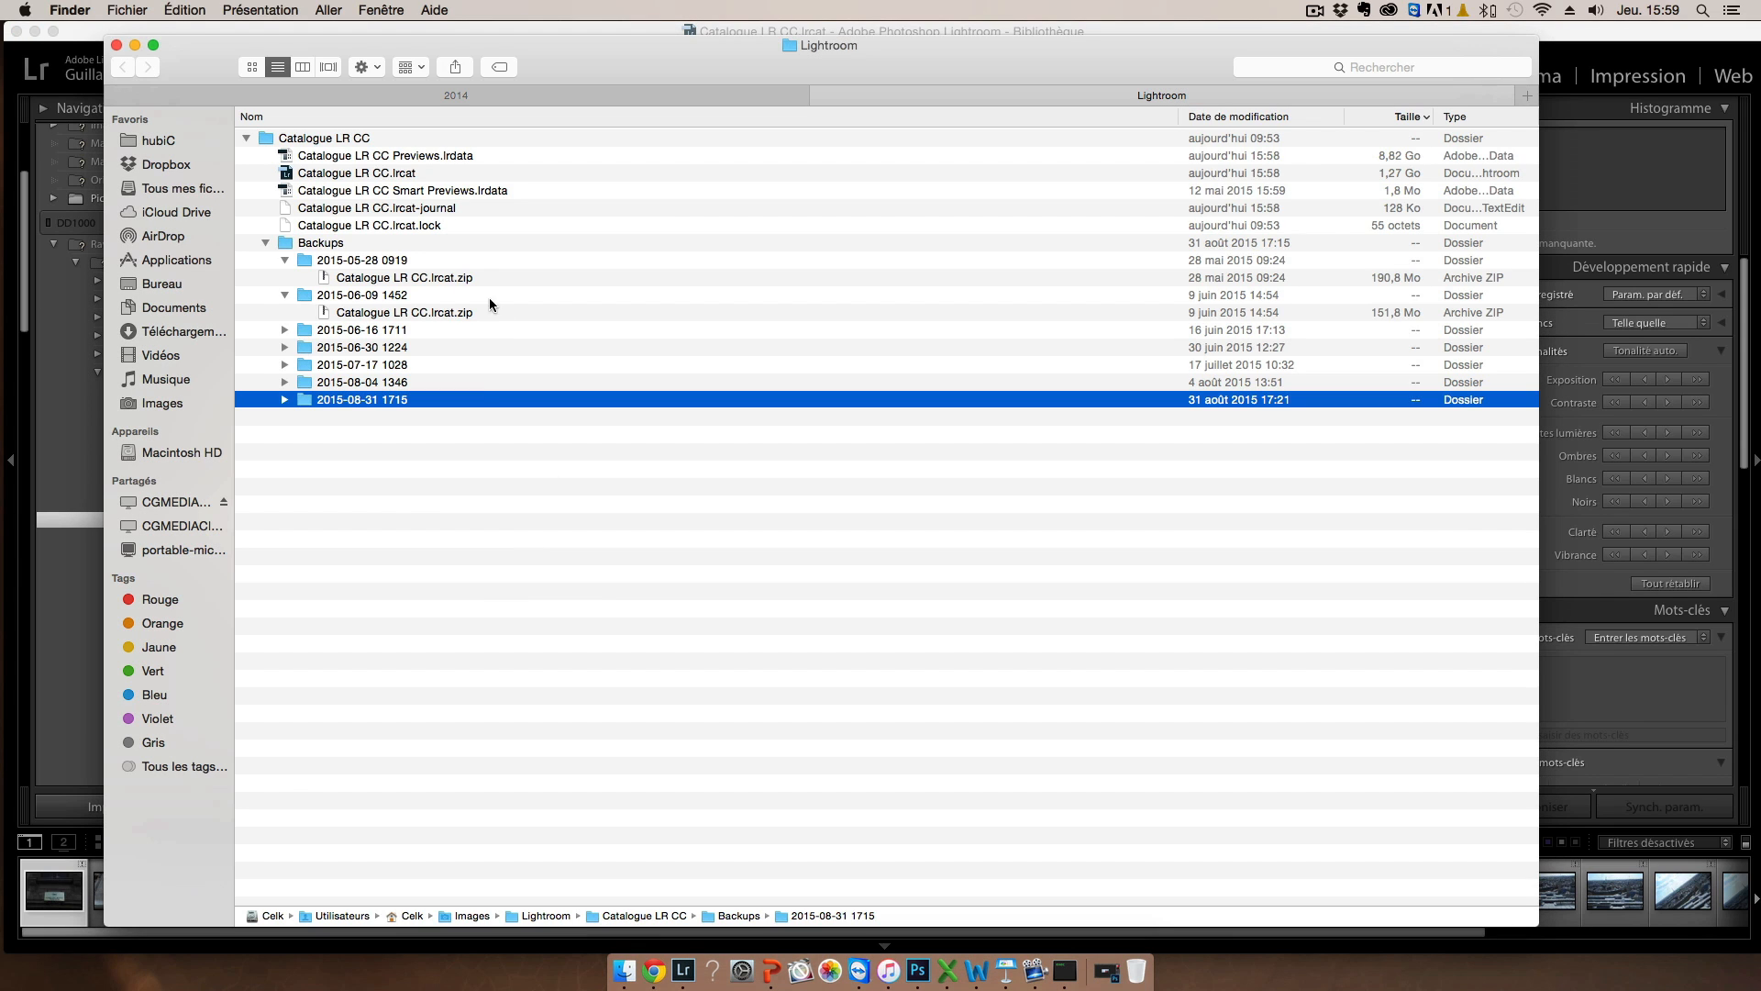
click(422, 172)
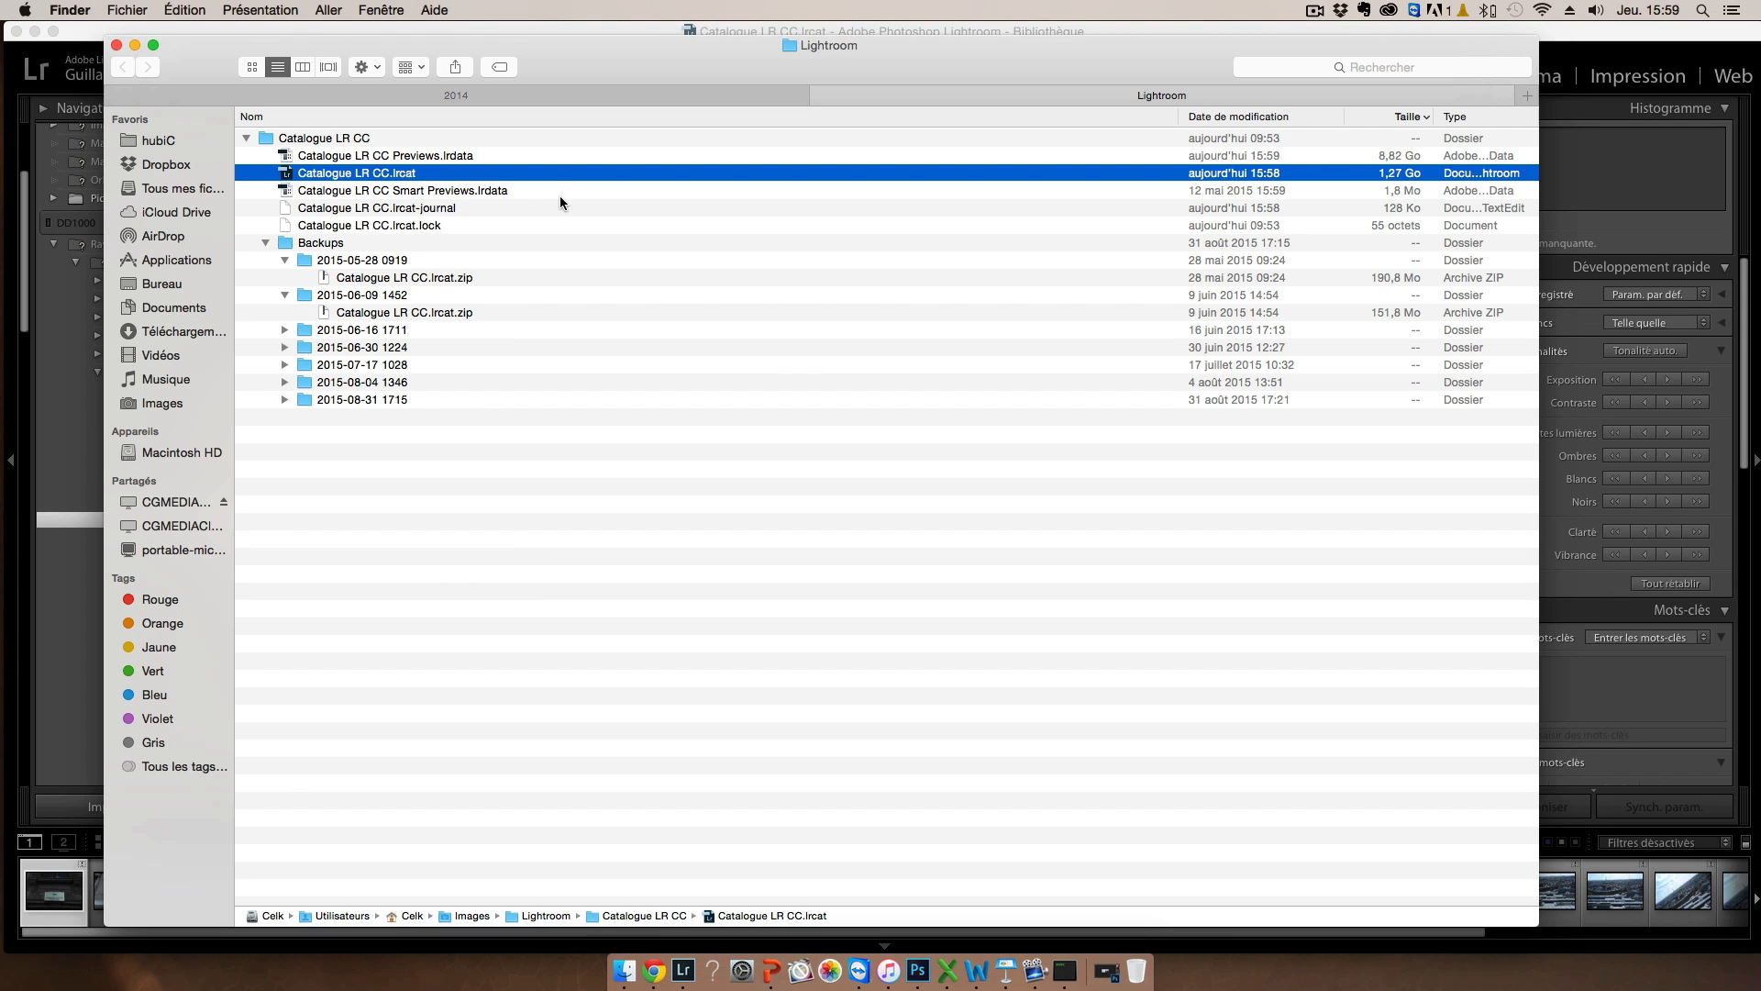
click(396, 156)
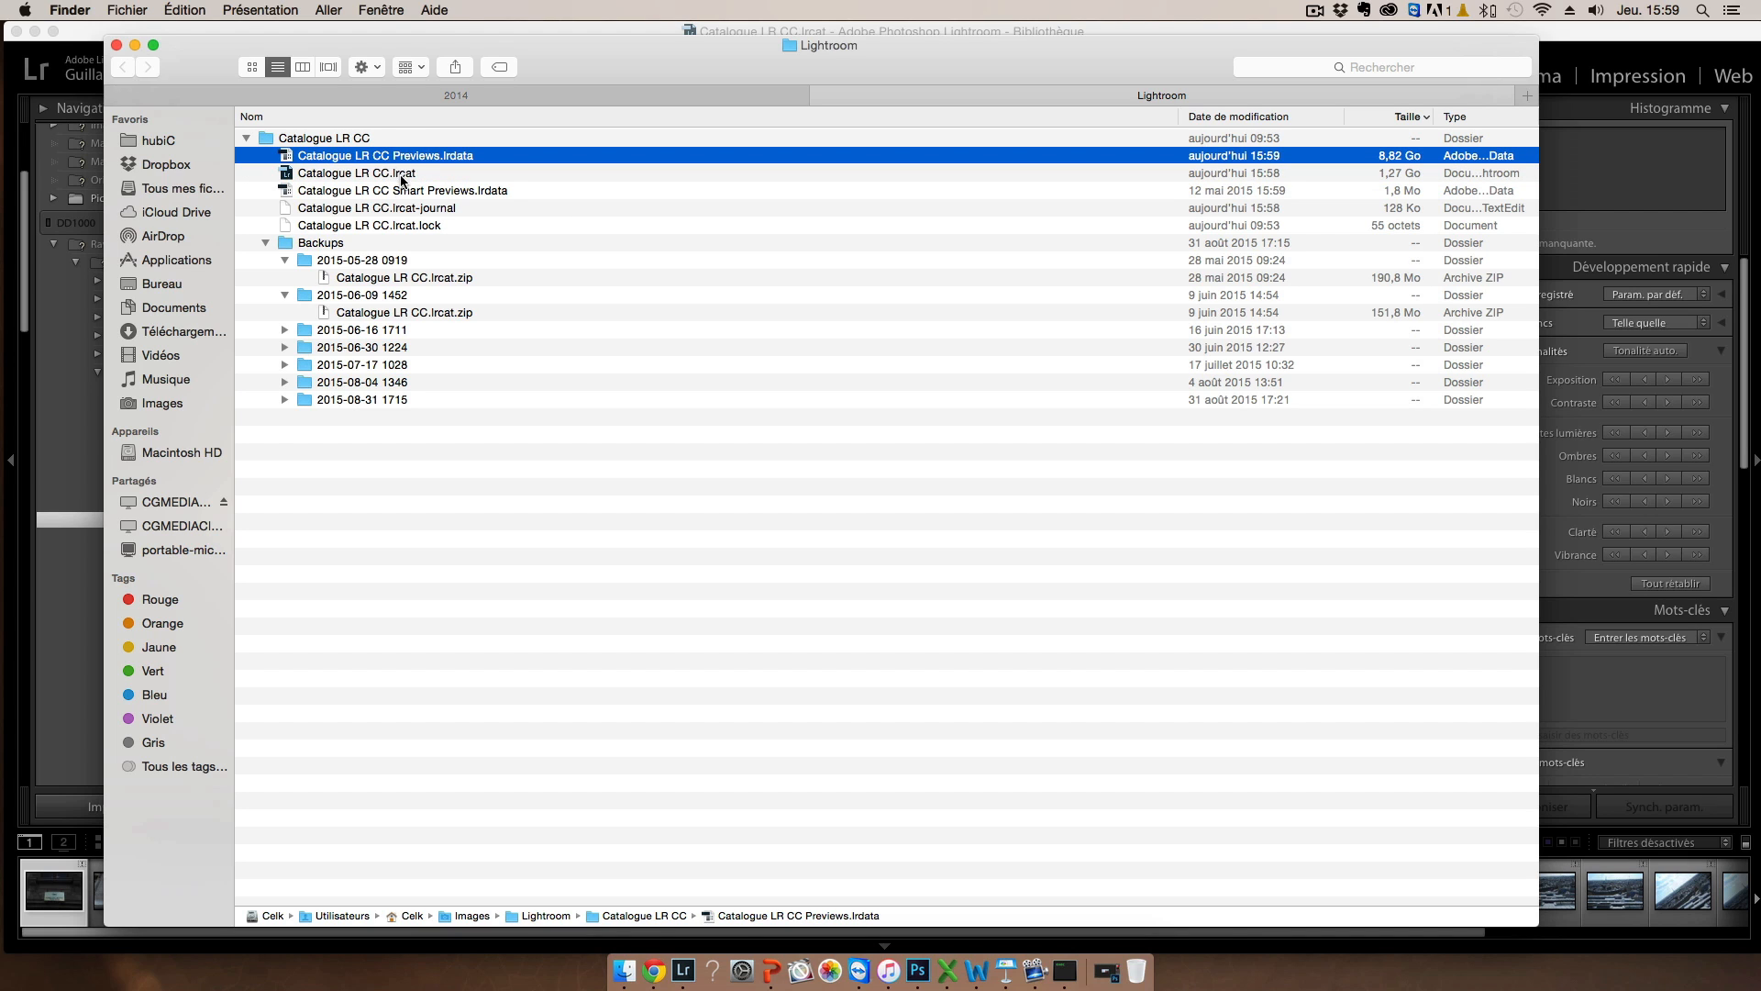
shift+click(406, 224)
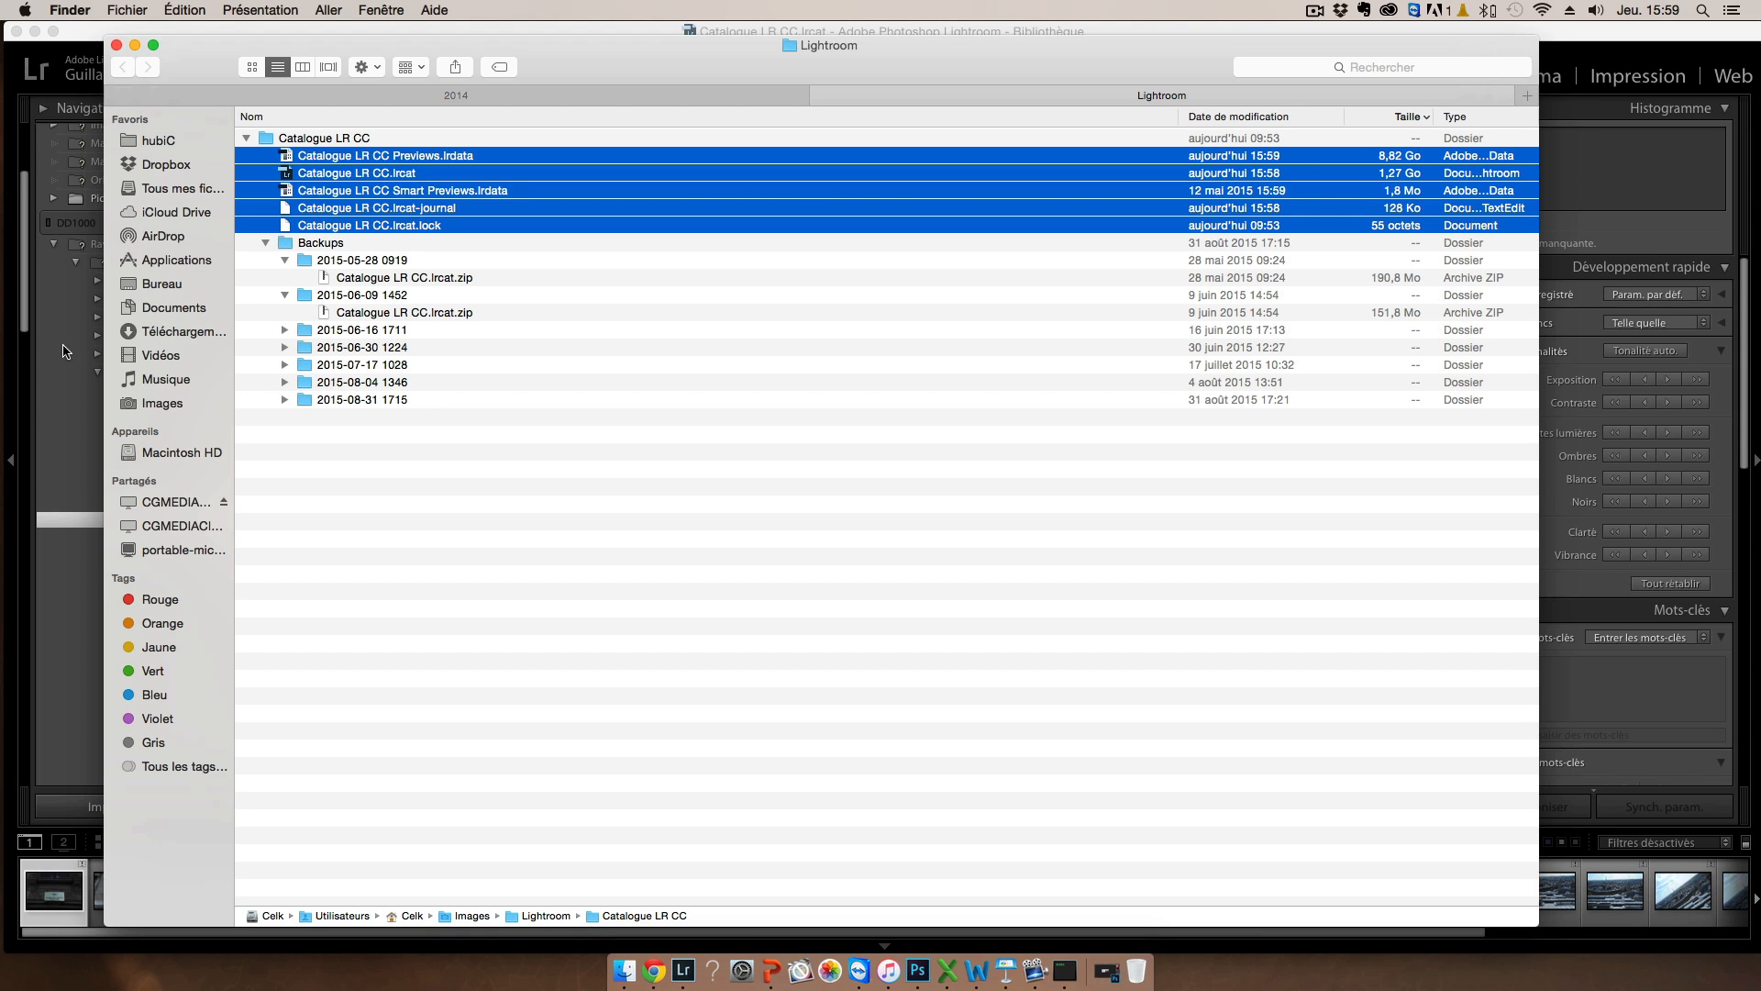
click(52, 359)
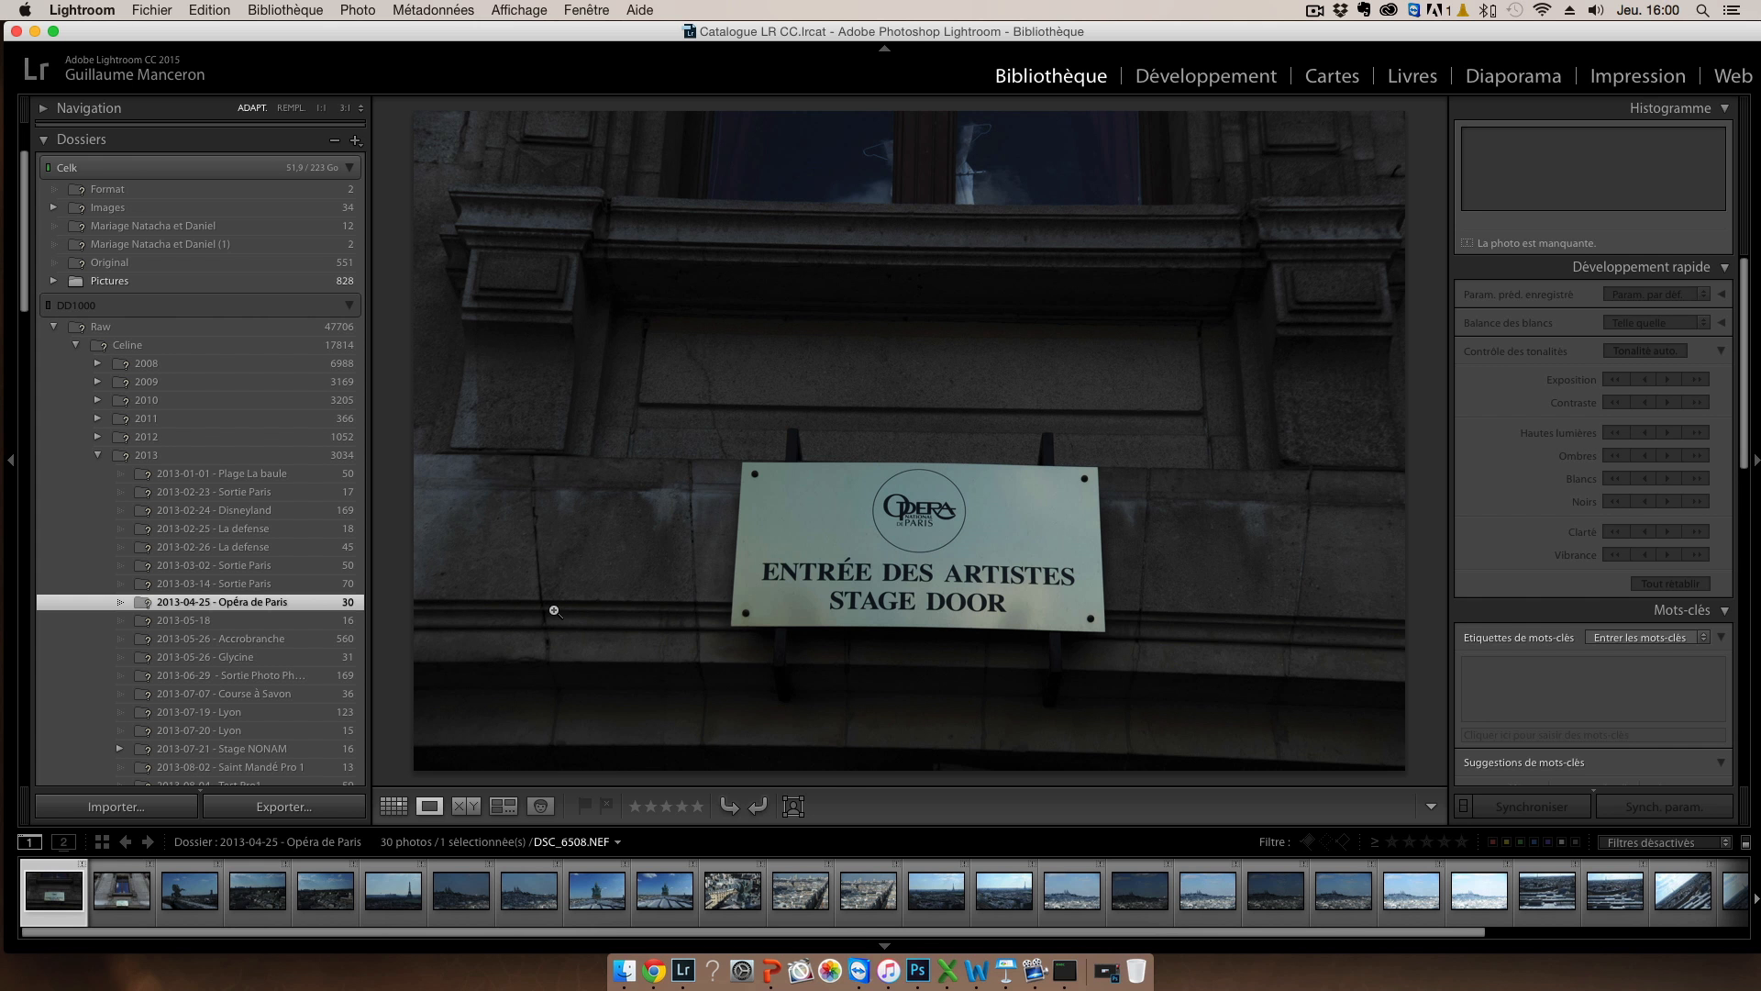